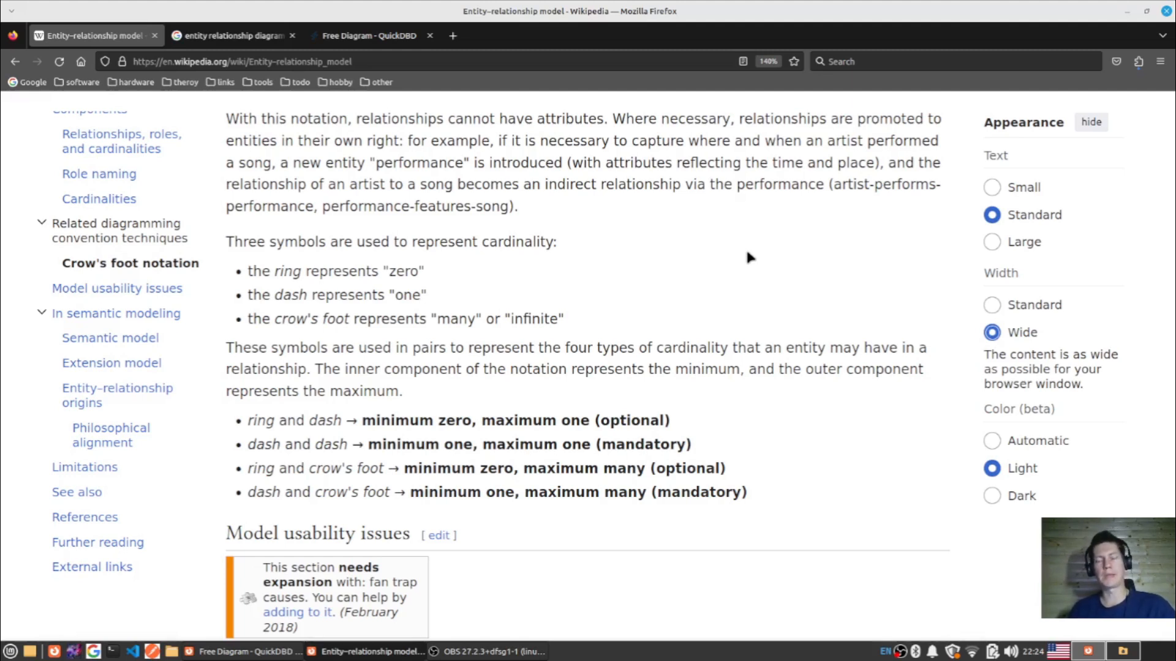
- Read through the Wikipedia article on the entity–relationship model, from its introduction down to the entities and relationships text
scroll(661, 296, "up", 15)
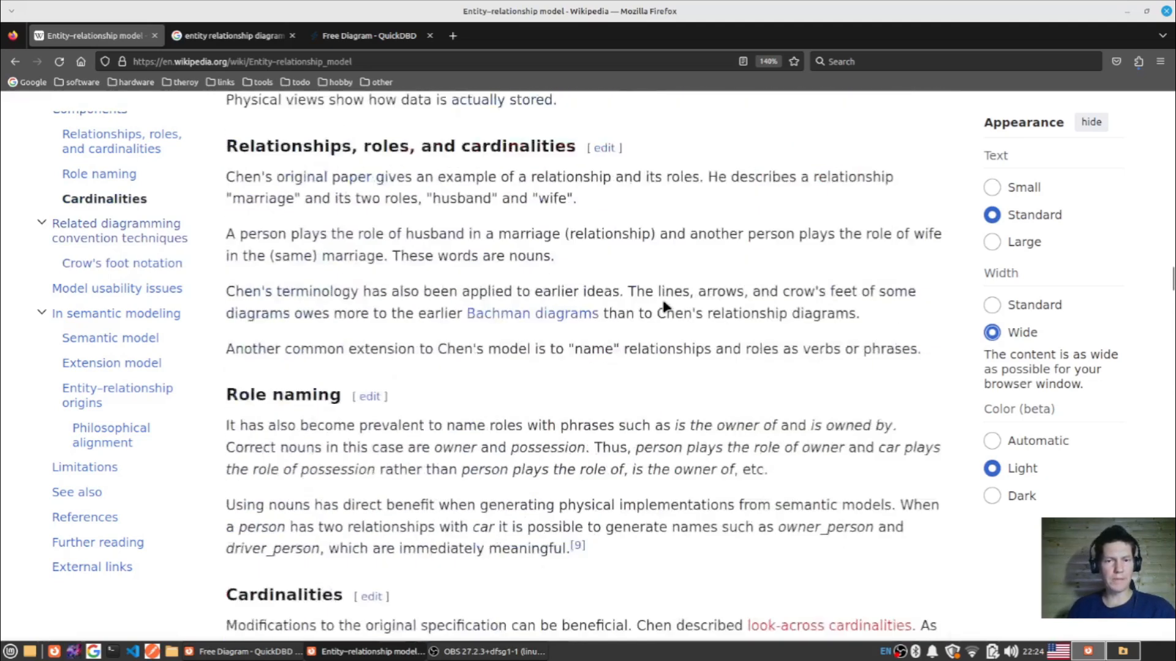
scroll(663, 301, "up", 15)
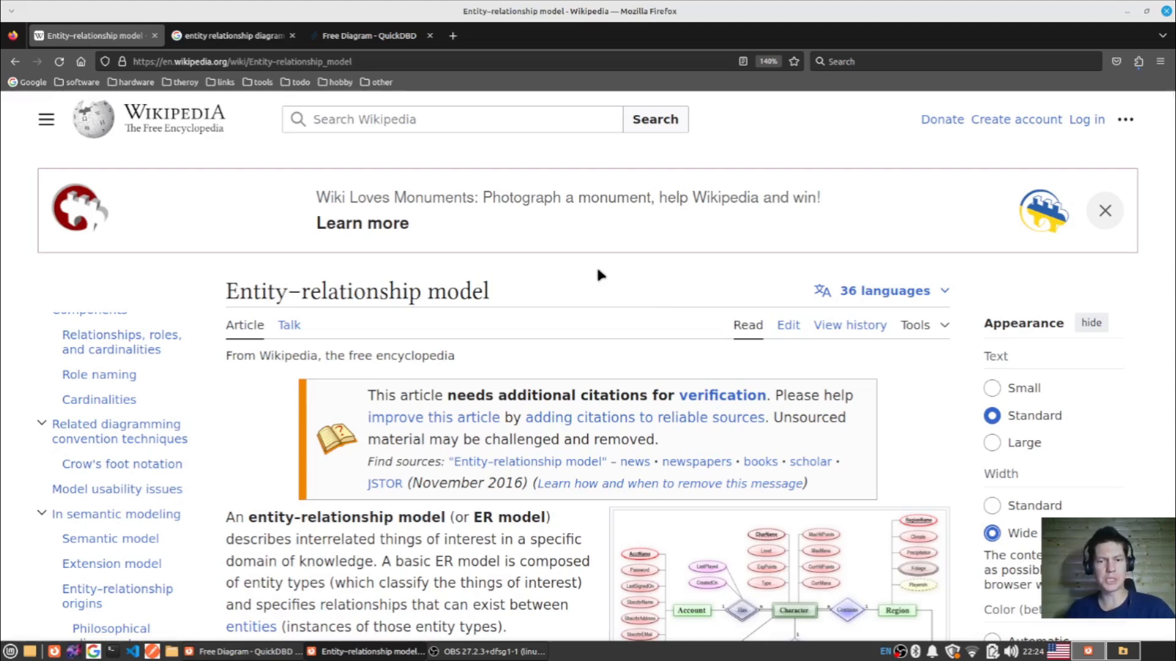
scroll(597, 272, "down", 3)
scroll(592, 330, "down", 3)
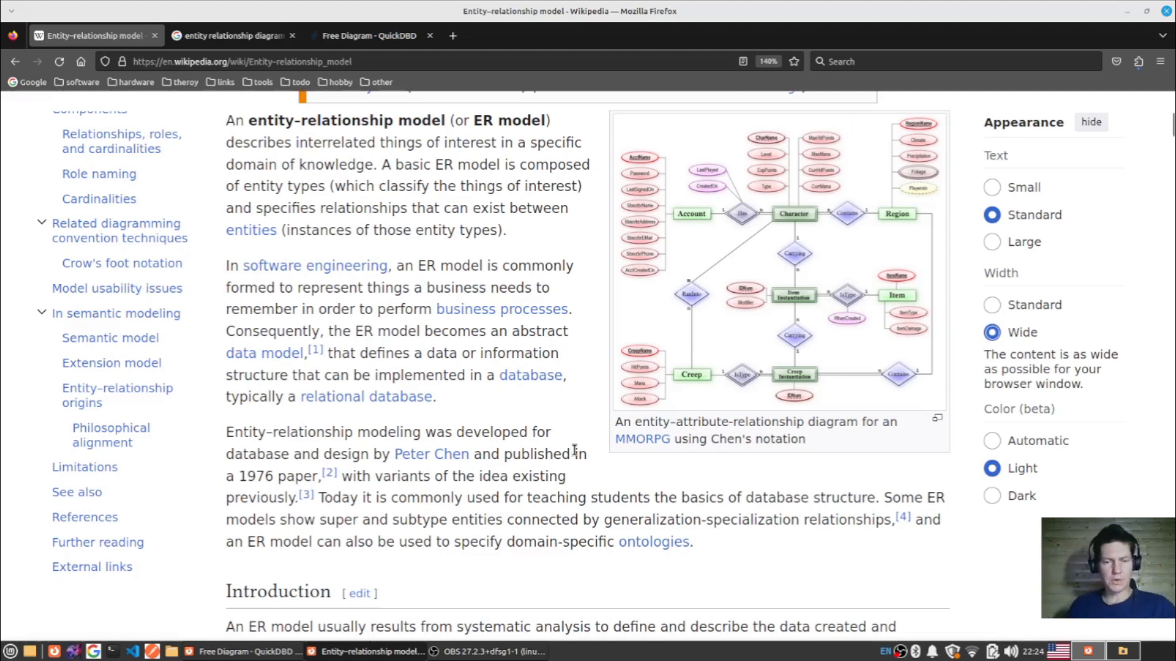
scroll(575, 452, "down", 3)
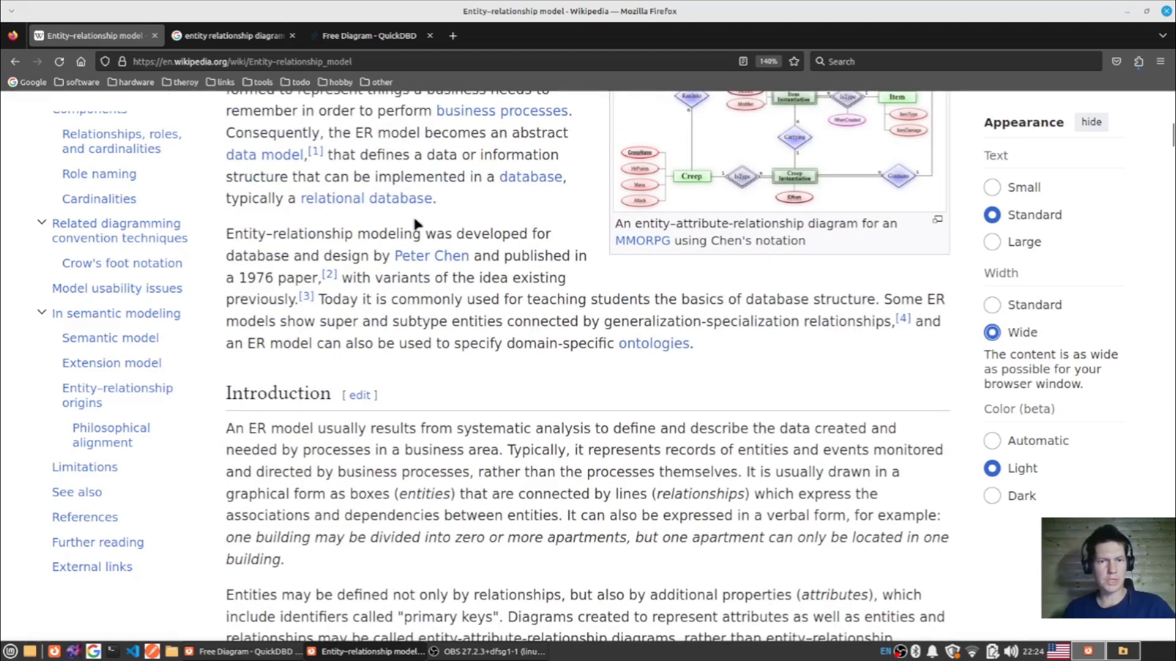
scroll(414, 224, "down", 20)
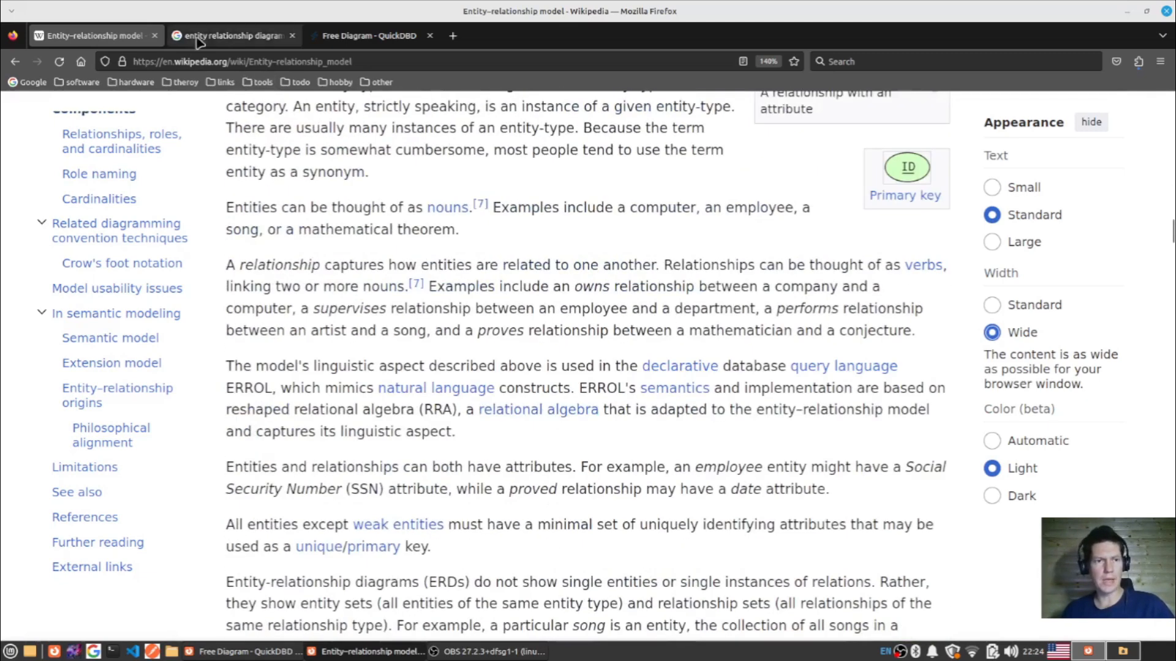
- Switch to the Google image results for hand-drawn ER diagrams and preview the YouTube, SmartDraw and ConceptDraw examples
left_click(199, 38)
scroll(445, 297, "up", 1)
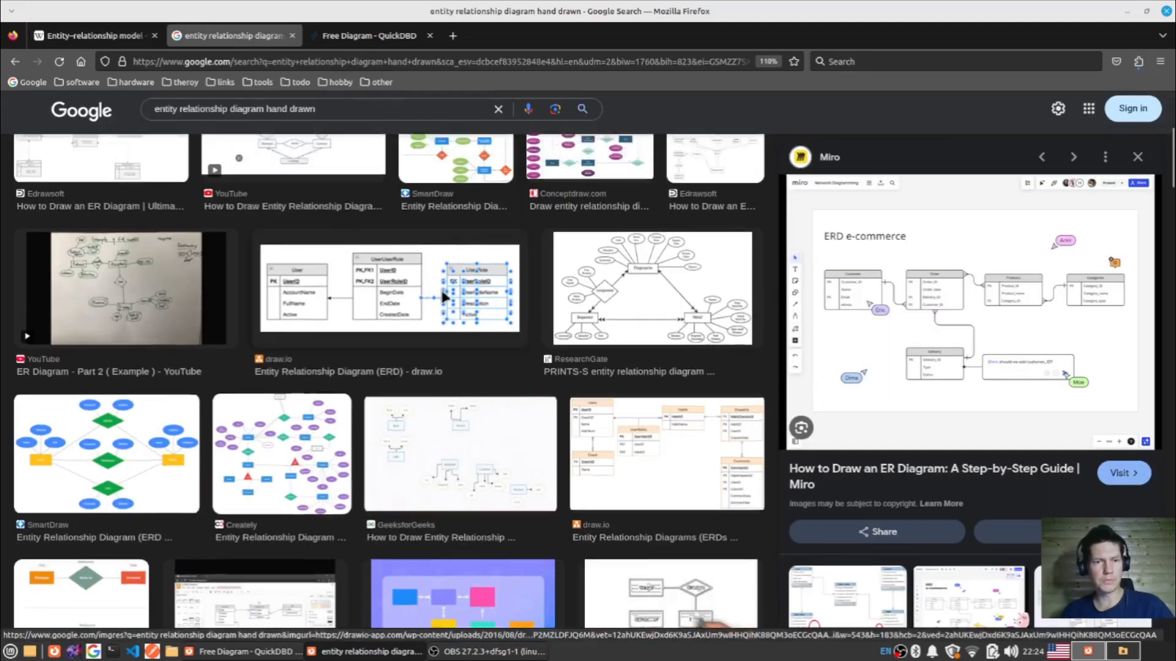
scroll(445, 297, "up", 5)
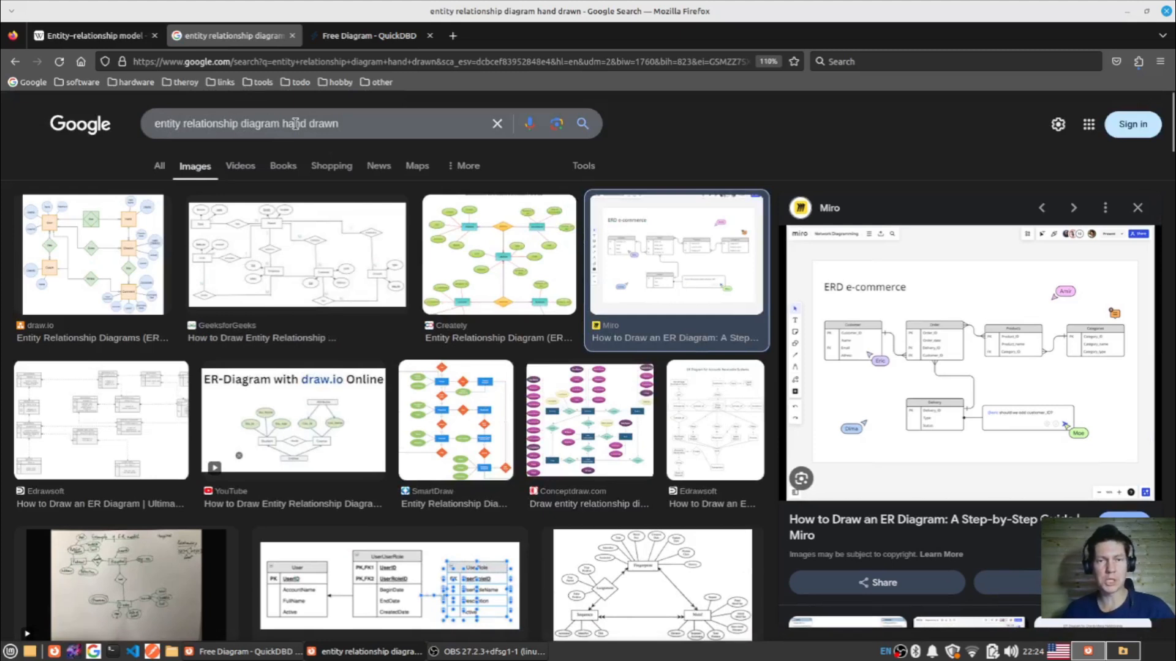
left_click(325, 413)
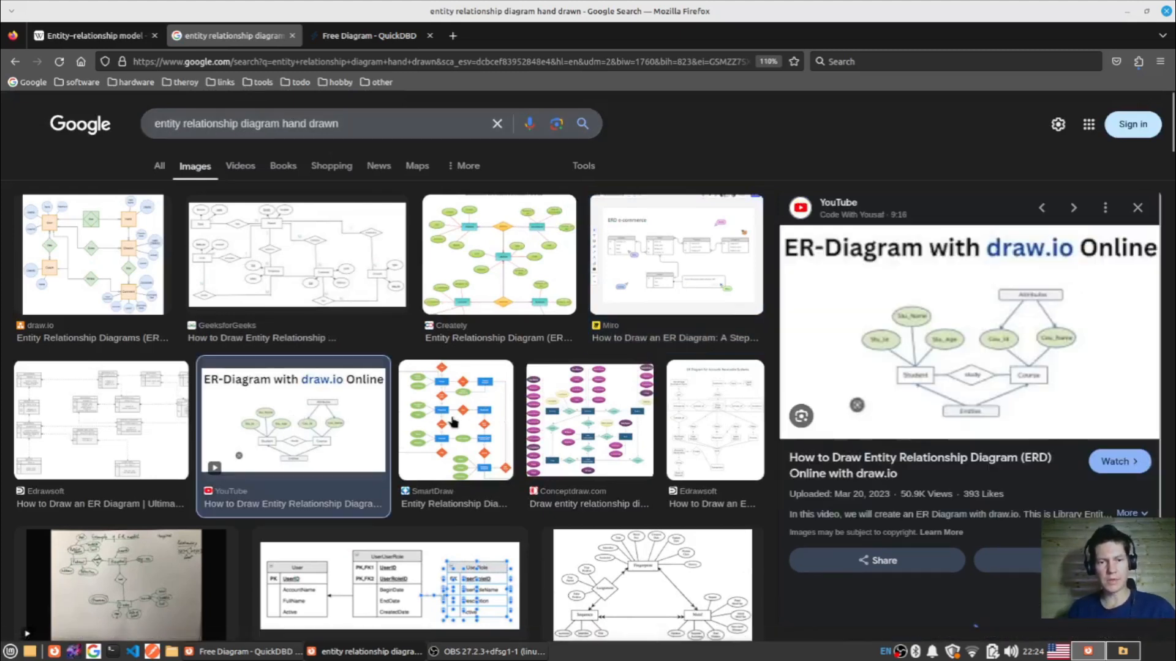
left_click(454, 421)
left_click(568, 416)
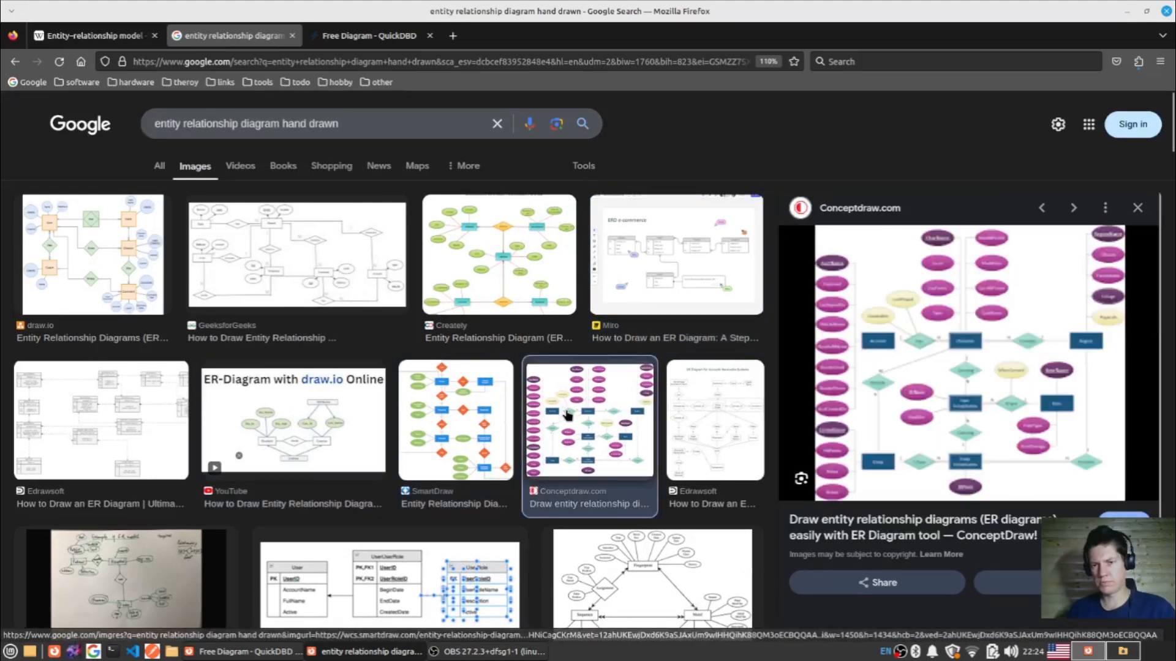
- Preview the two table-style draw.io entity relationship diagrams further down the image results
scroll(415, 338, "down", 5)
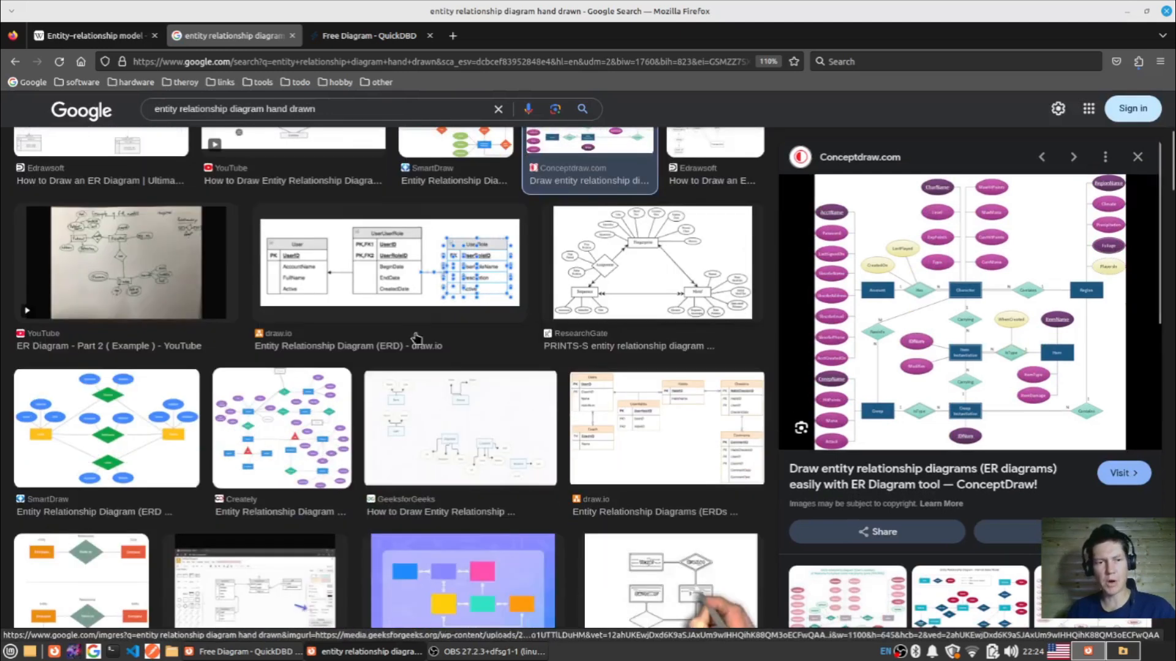
left_click(416, 338)
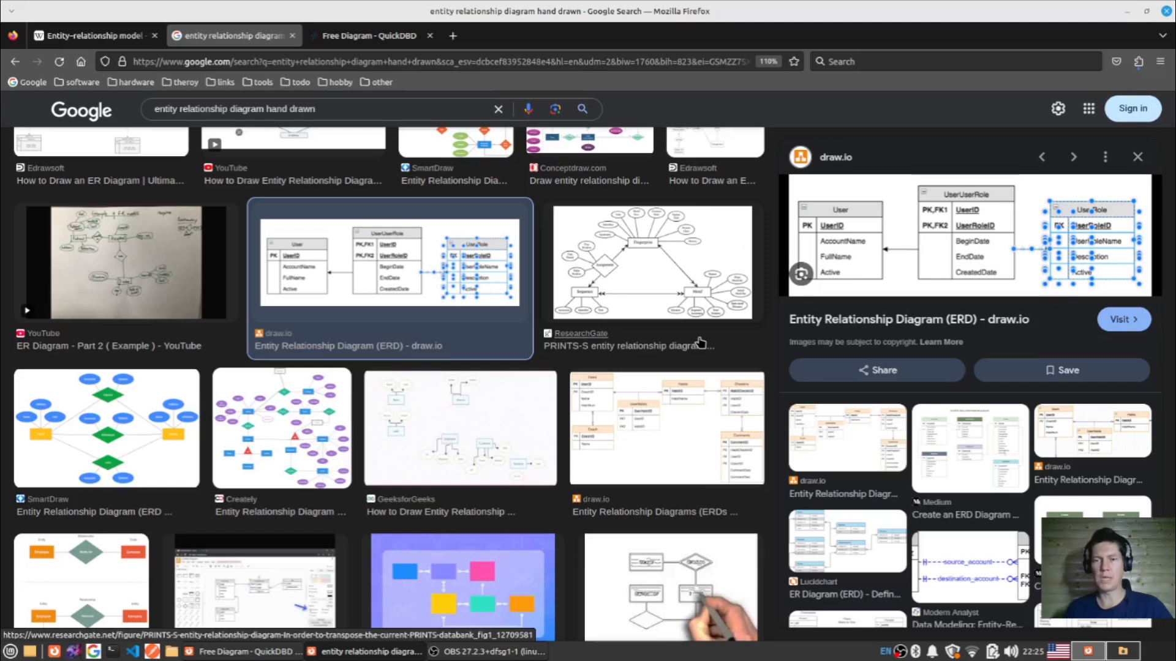
scroll(702, 343, "down", 5)
left_click(675, 269)
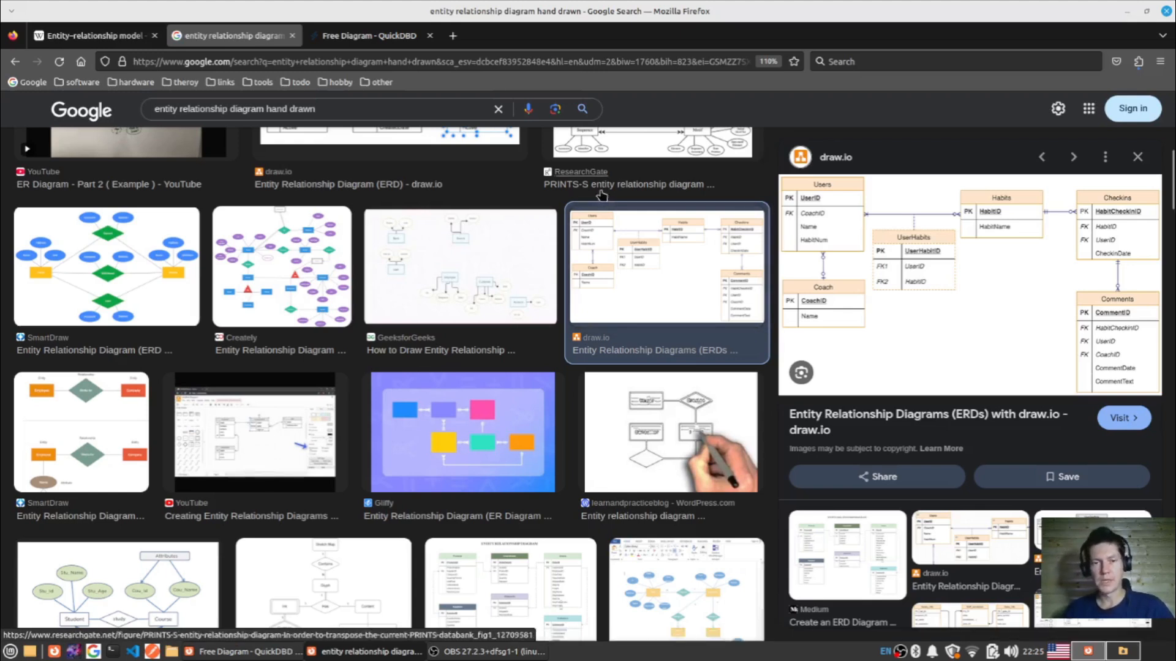
- Search Google in a new tab for "database design diagrams", using the corrected spelling
left_click(455, 36)
type("google.com/")
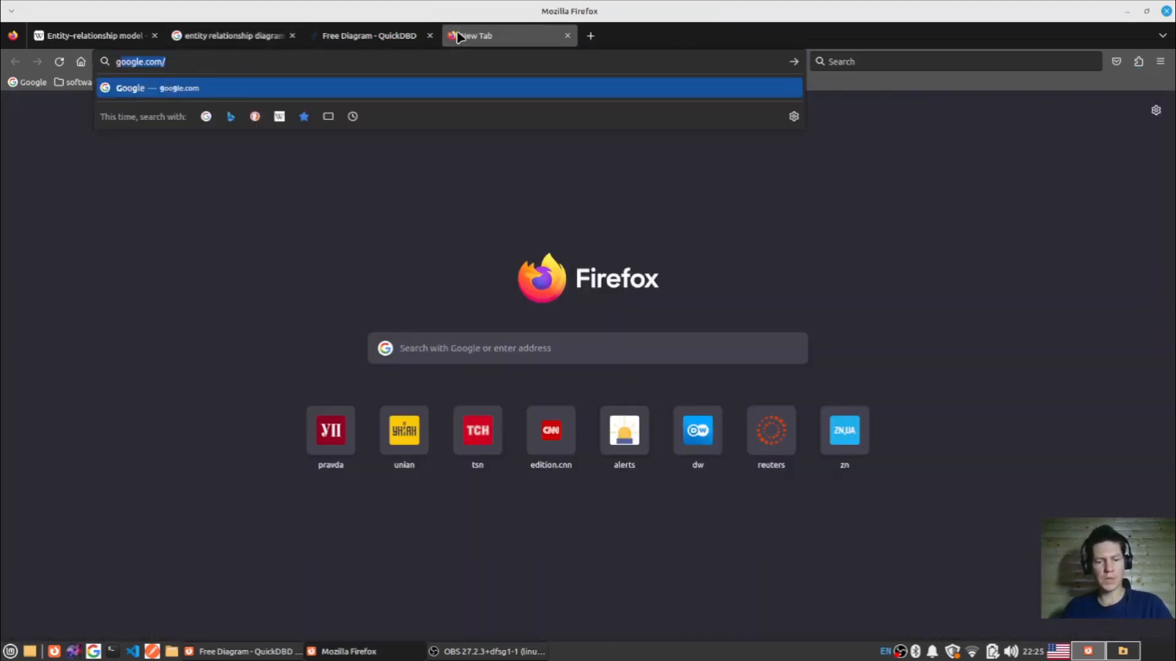
key("Return")
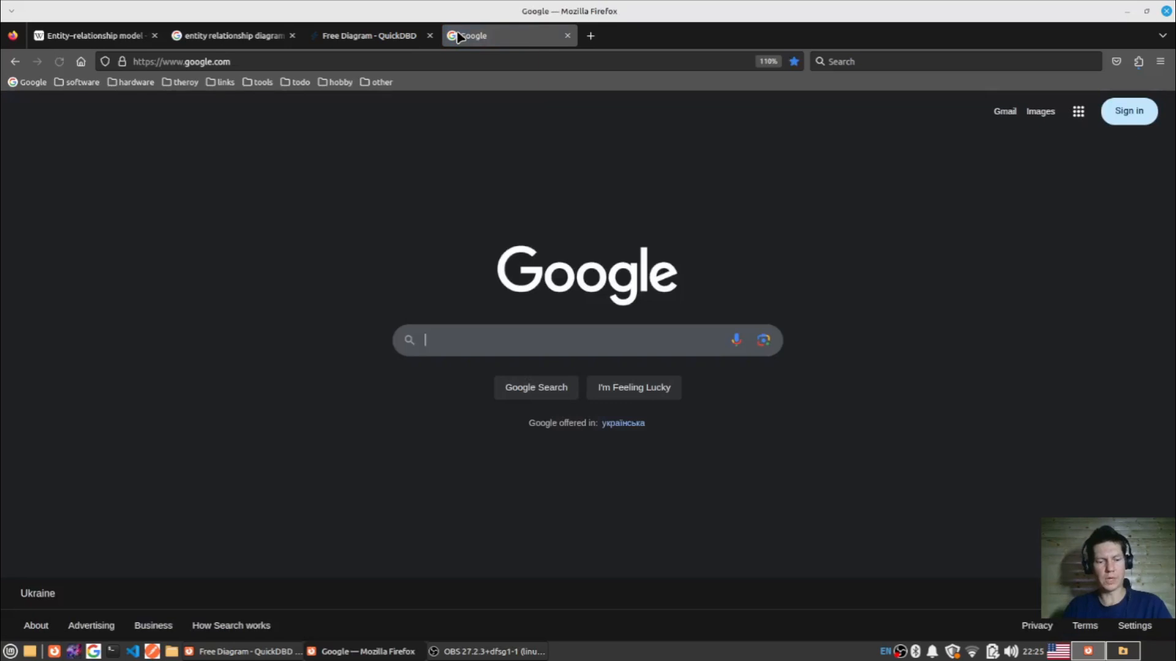
type("databse design diagrams")
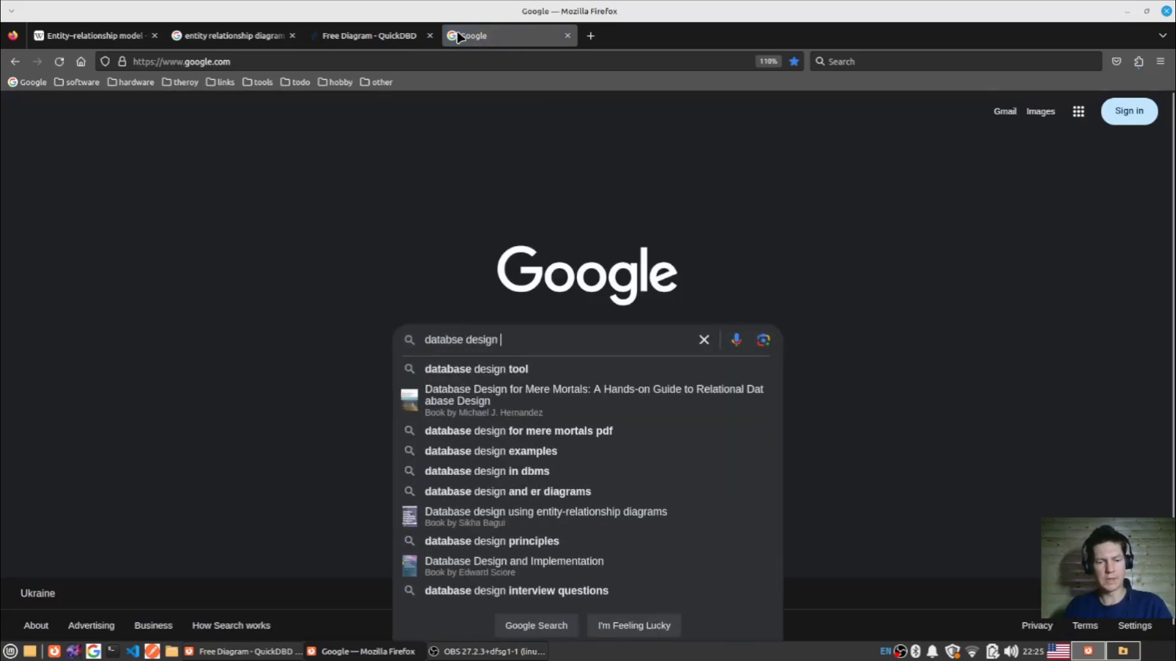
key("Return")
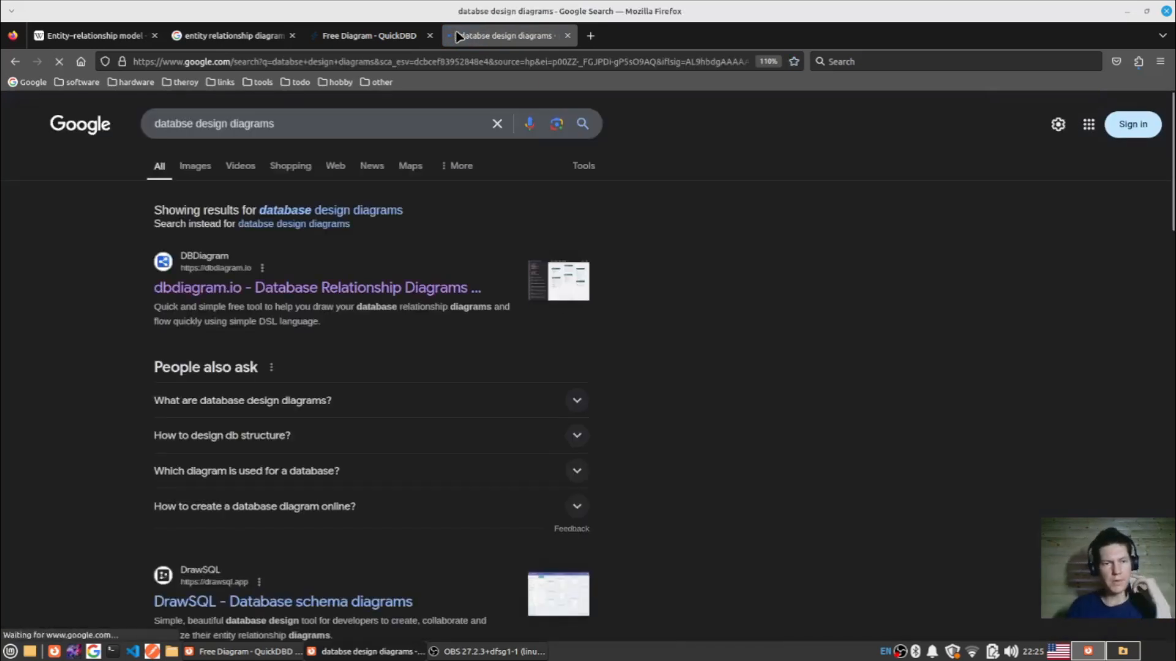
left_click(378, 216)
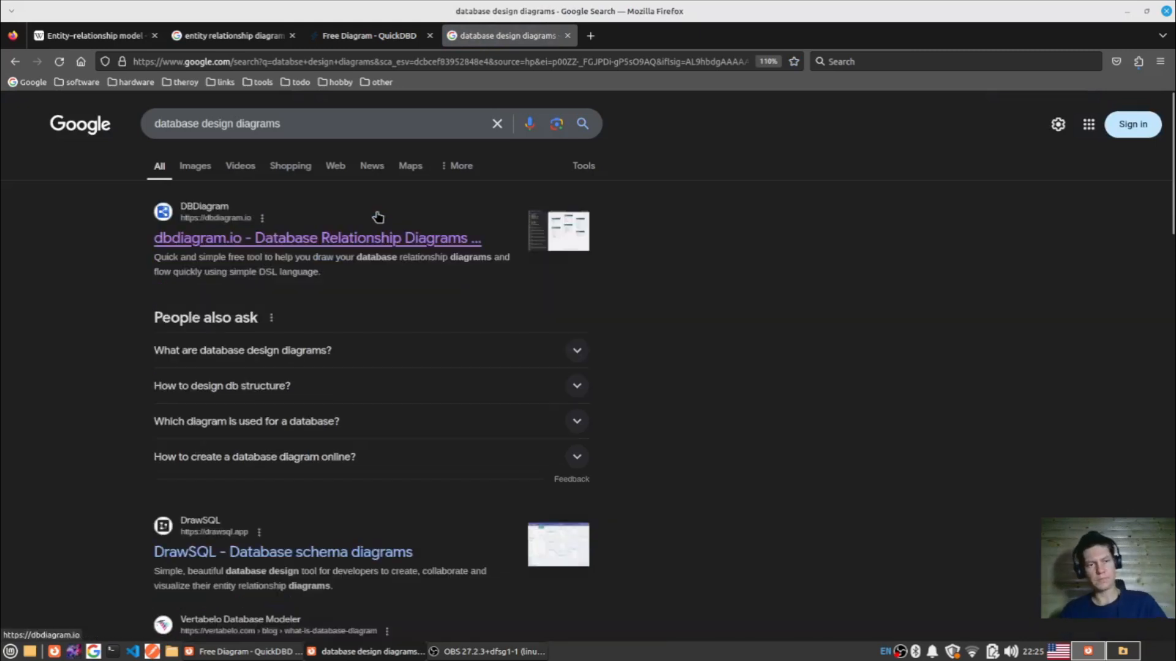
- Look through the search results for database diagram tools and close the results tab
scroll(498, 328, "down", 7)
scroll(500, 330, "down", 5)
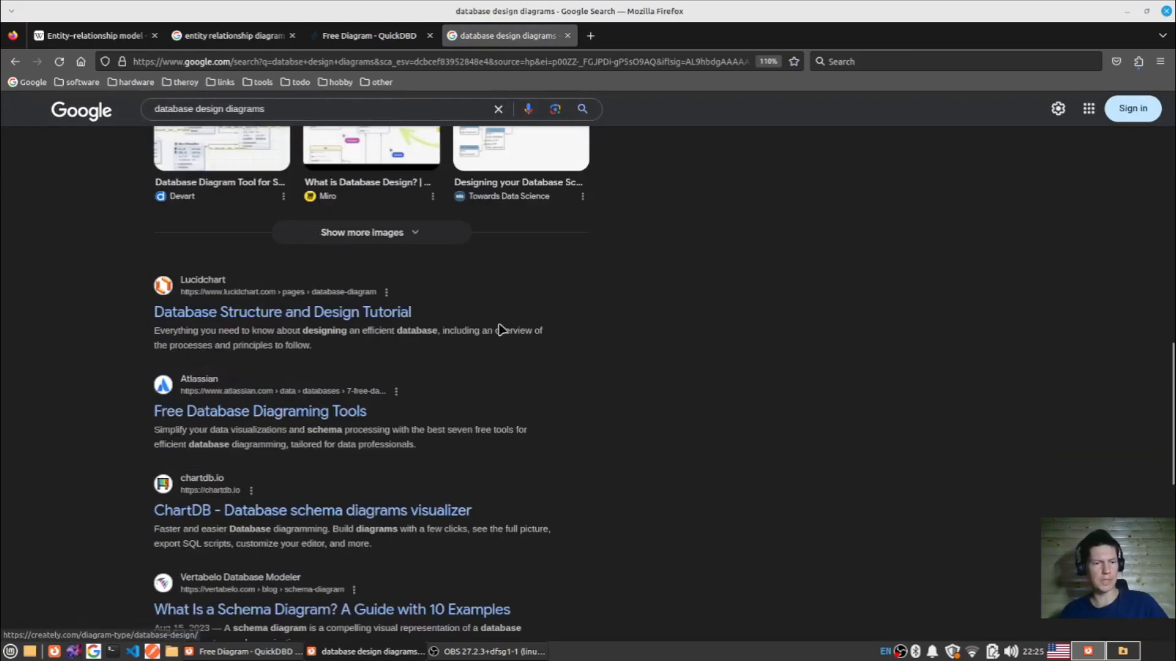
scroll(510, 368, "down", 3)
scroll(512, 369, "down", 1)
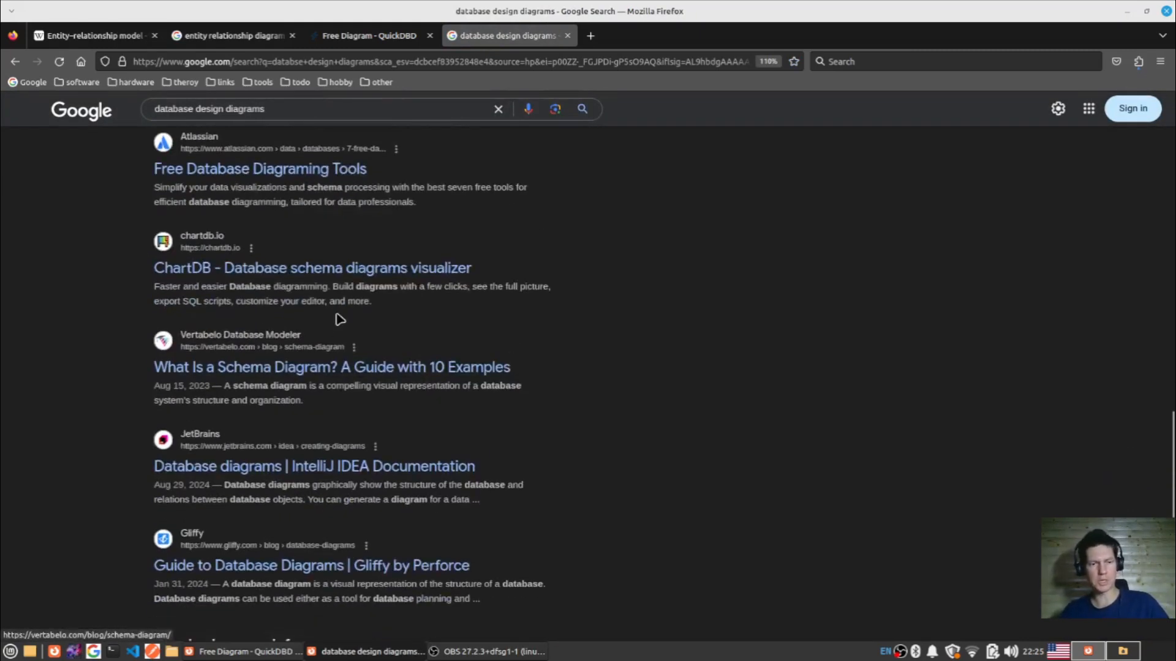
scroll(347, 306, "up", 15)
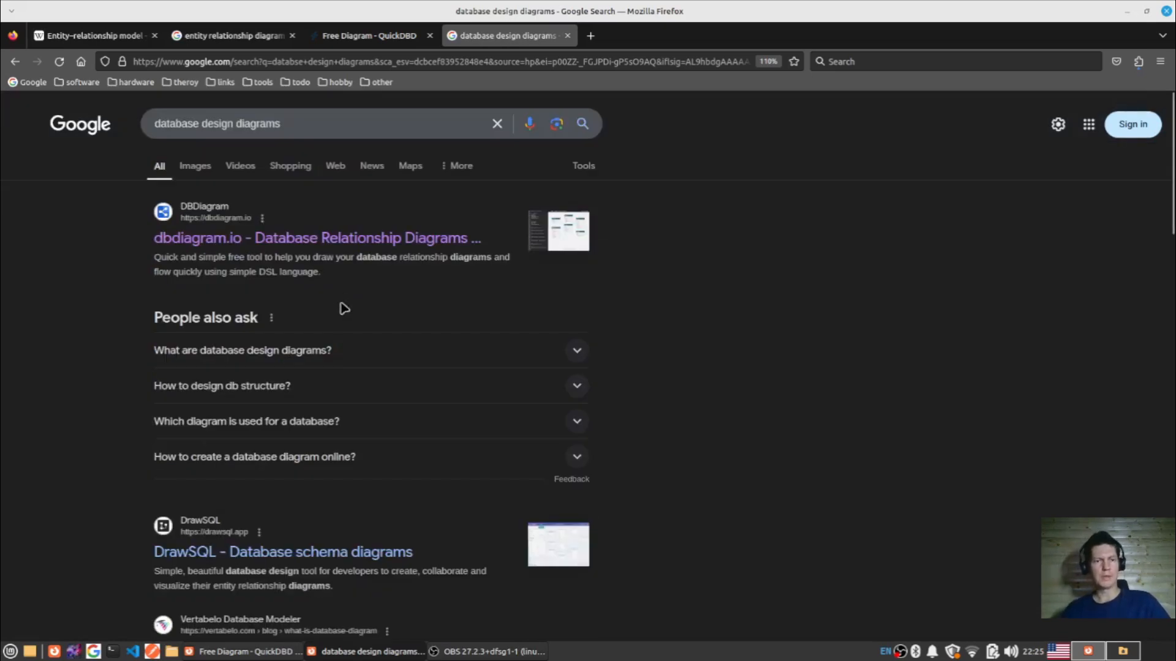
scroll(386, 331, "down", 10)
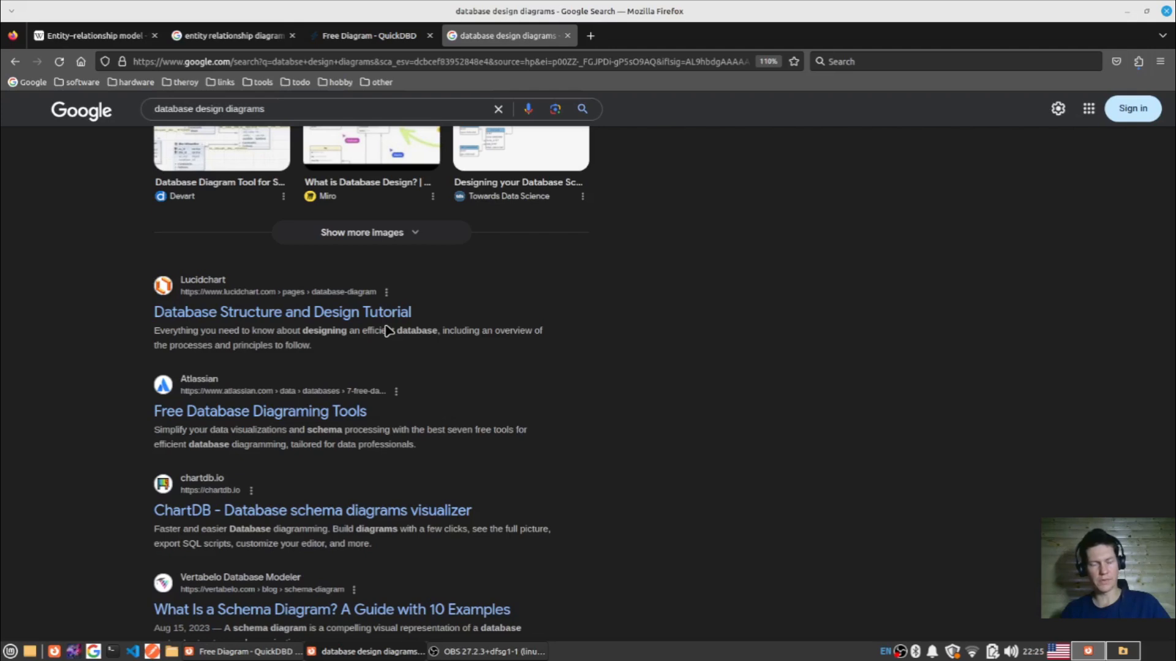
left_click(569, 36)
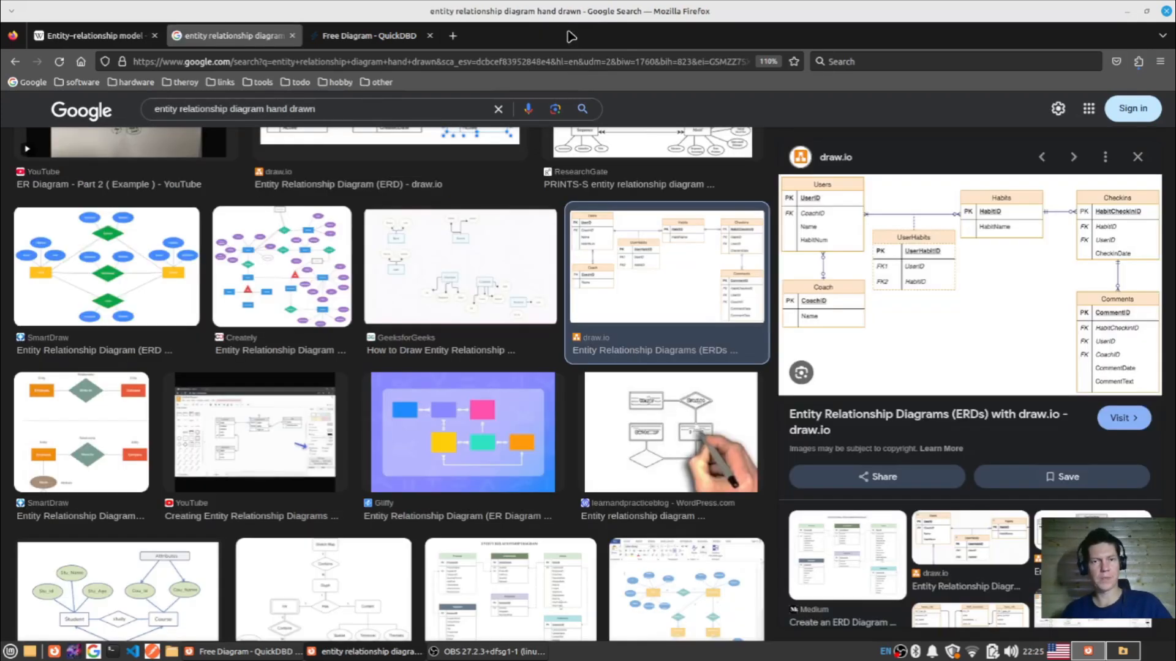
- Switch to the Free Diagram page in QuickDBD and highlight its web address
left_click(384, 36)
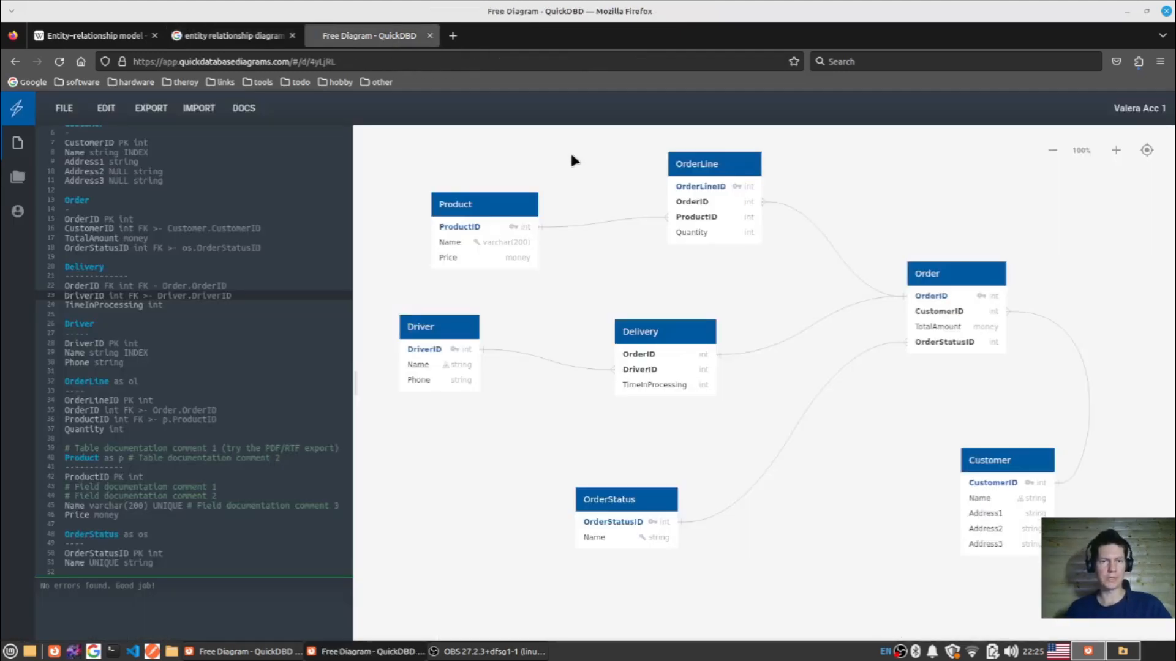
double_click(202, 62)
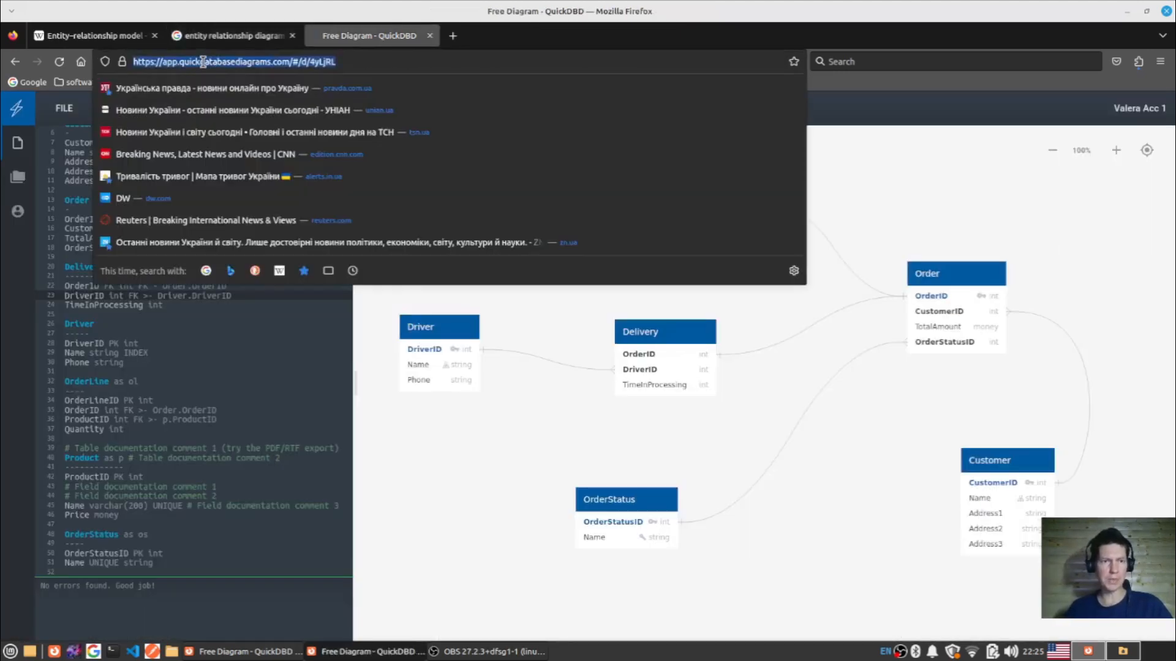
left_click(211, 62)
- Search Google in a new tab for "quick database diagrams"
left_click(453, 36)
type("google.com/")
key("Return")
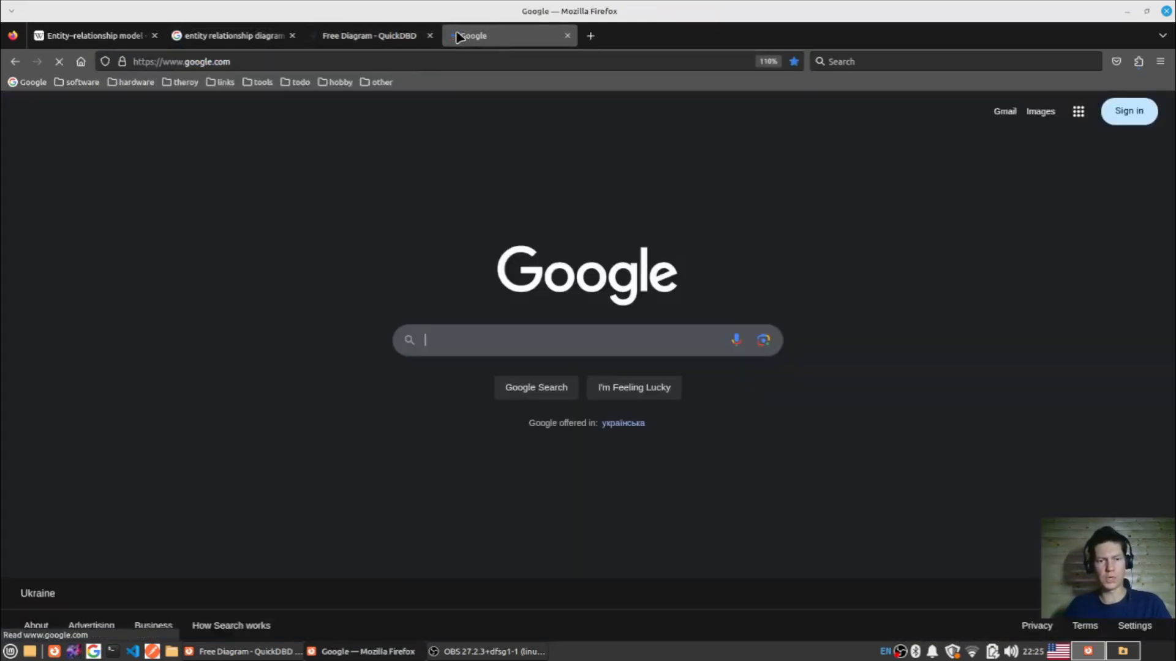
type("quick datab")
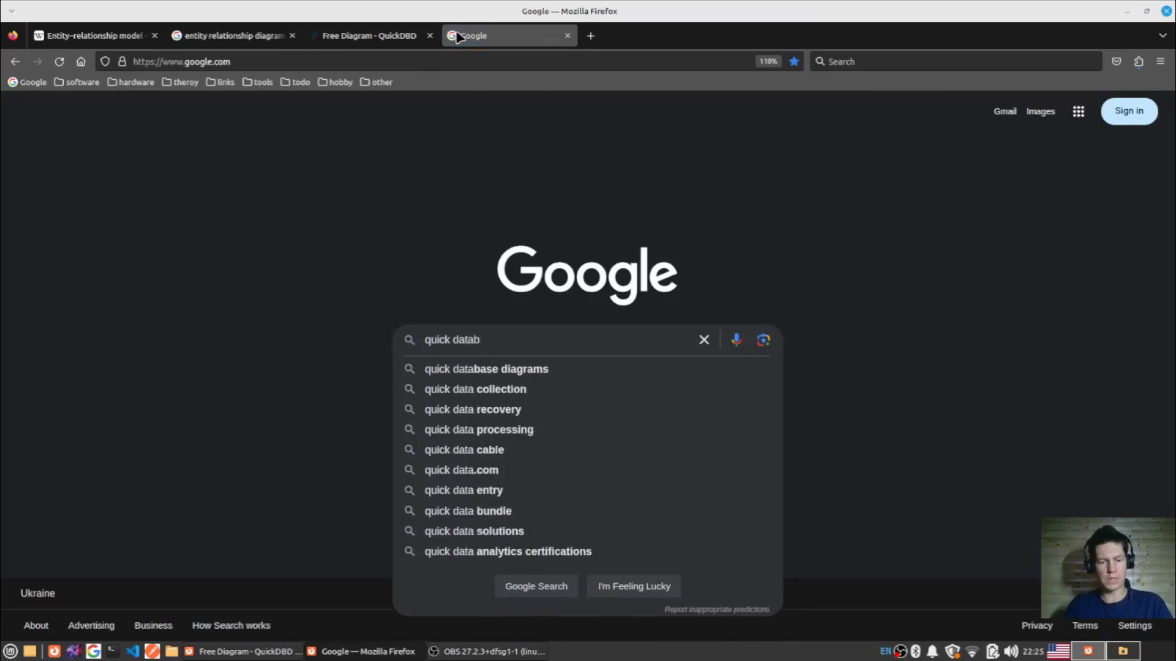
type("ase diagrams")
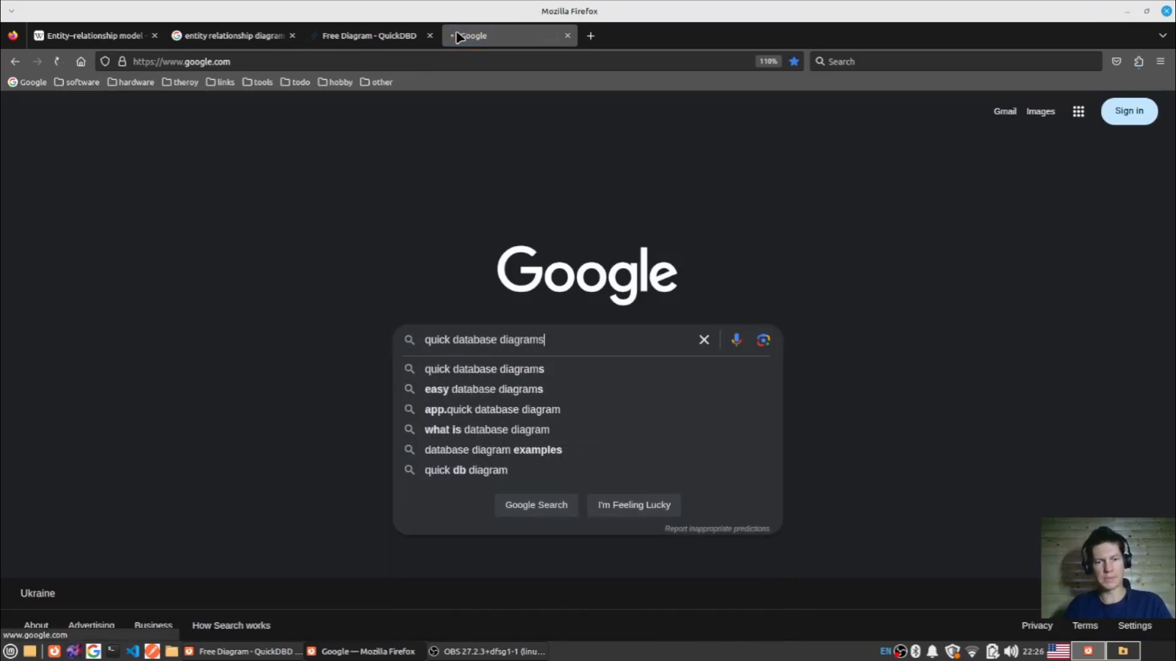
key("Return")
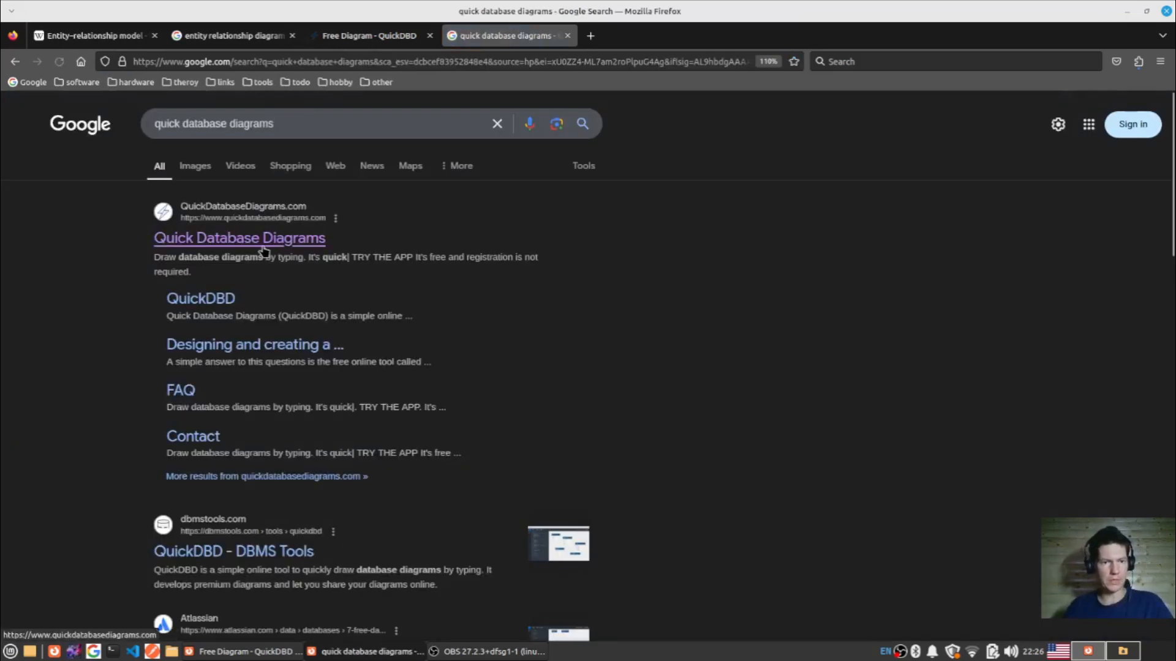
- Open the QuickDatabaseDiagrams.com FAQ page and expand the question "Who makes Quick Database Diagrams?"
left_click(176, 392)
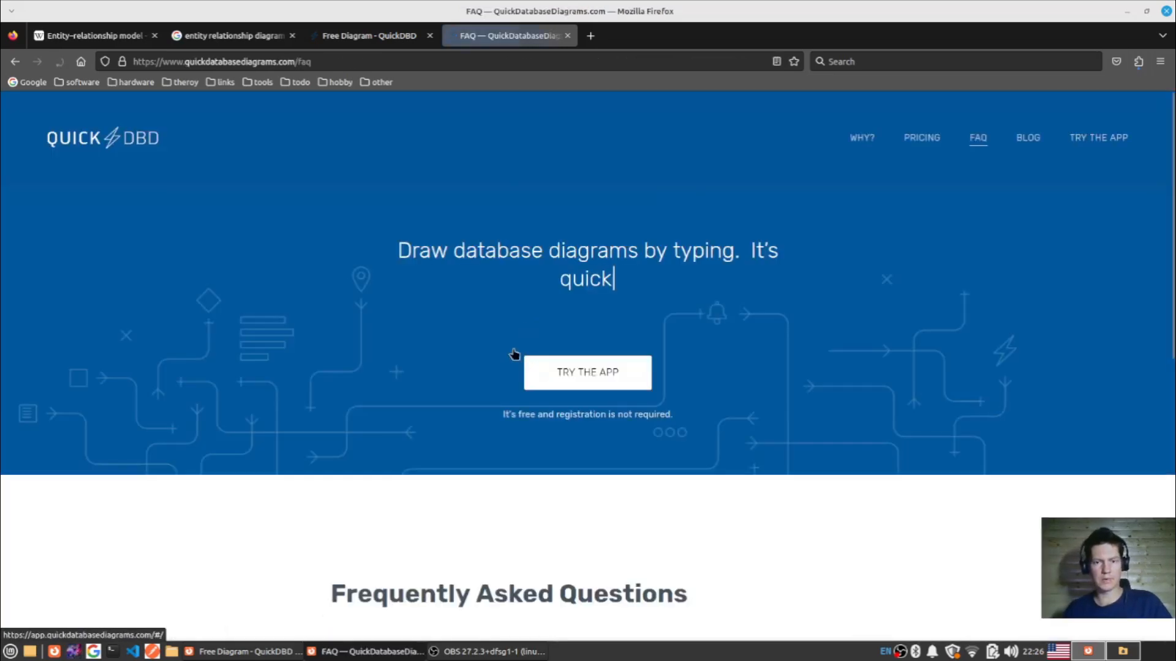
scroll(574, 300, "down", 5)
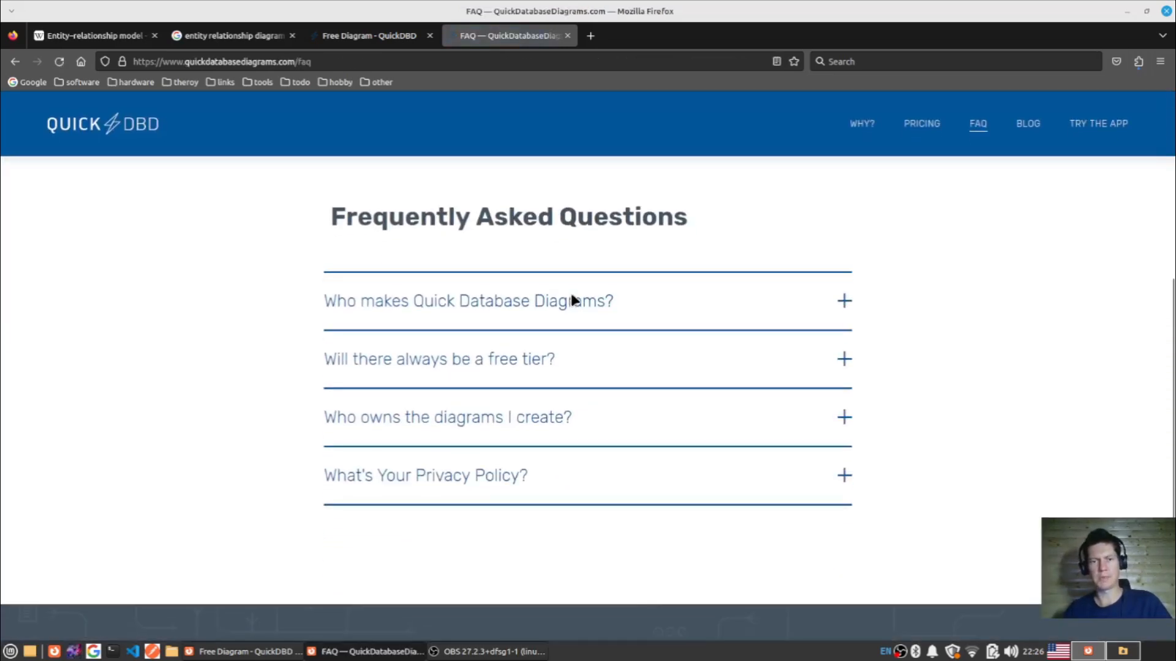
left_click(511, 307)
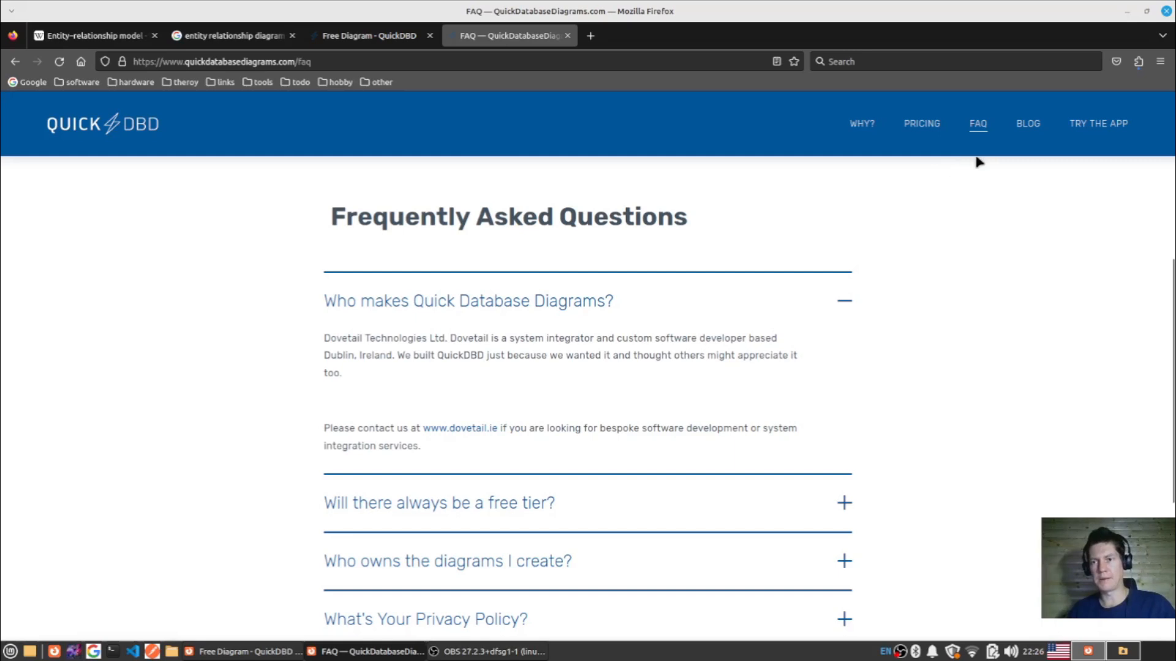
- View the site's Pricing section and home page, close the site, and return to the Order table's CustomerID line in the diagram code
left_click(922, 123)
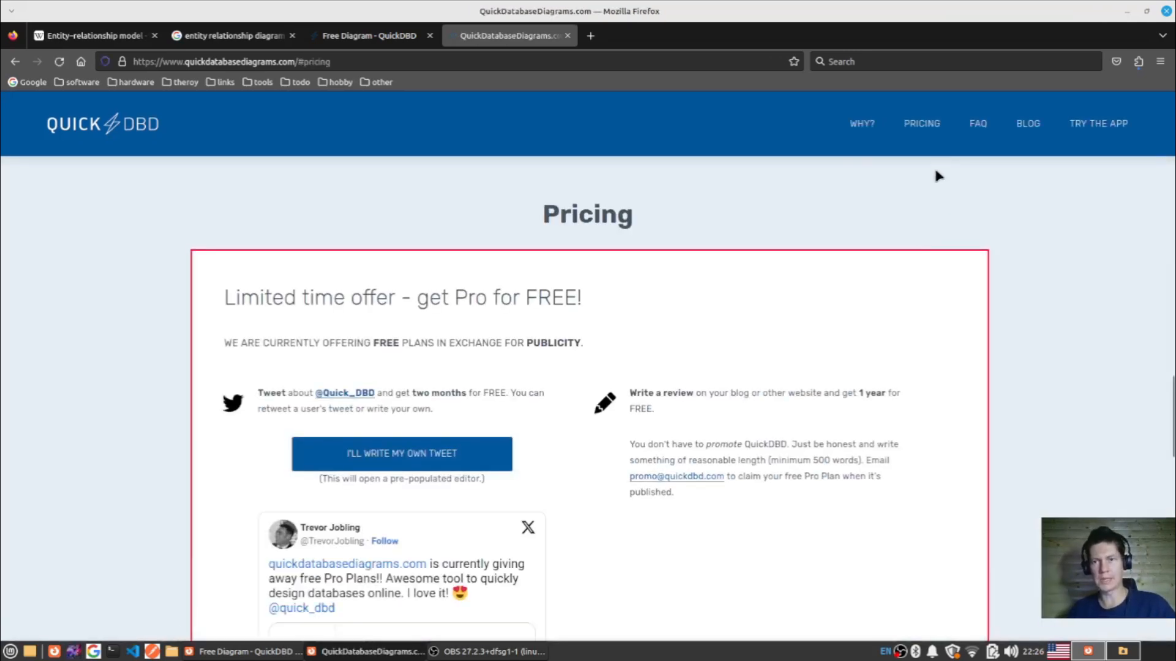
left_click(95, 141)
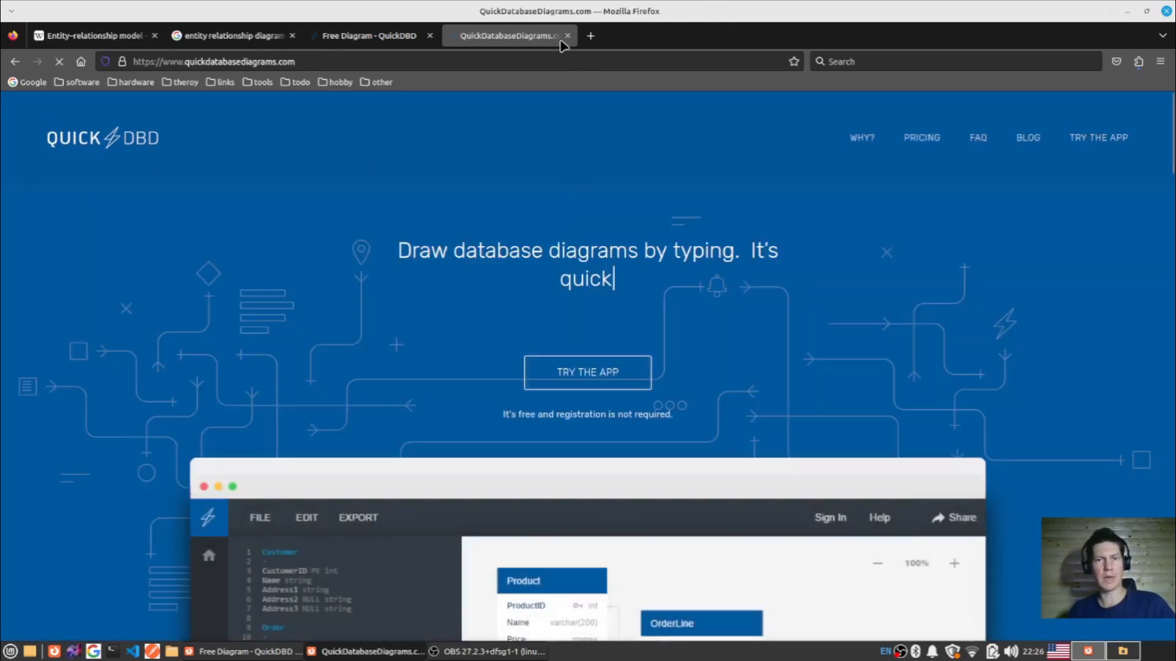
left_click(567, 36)
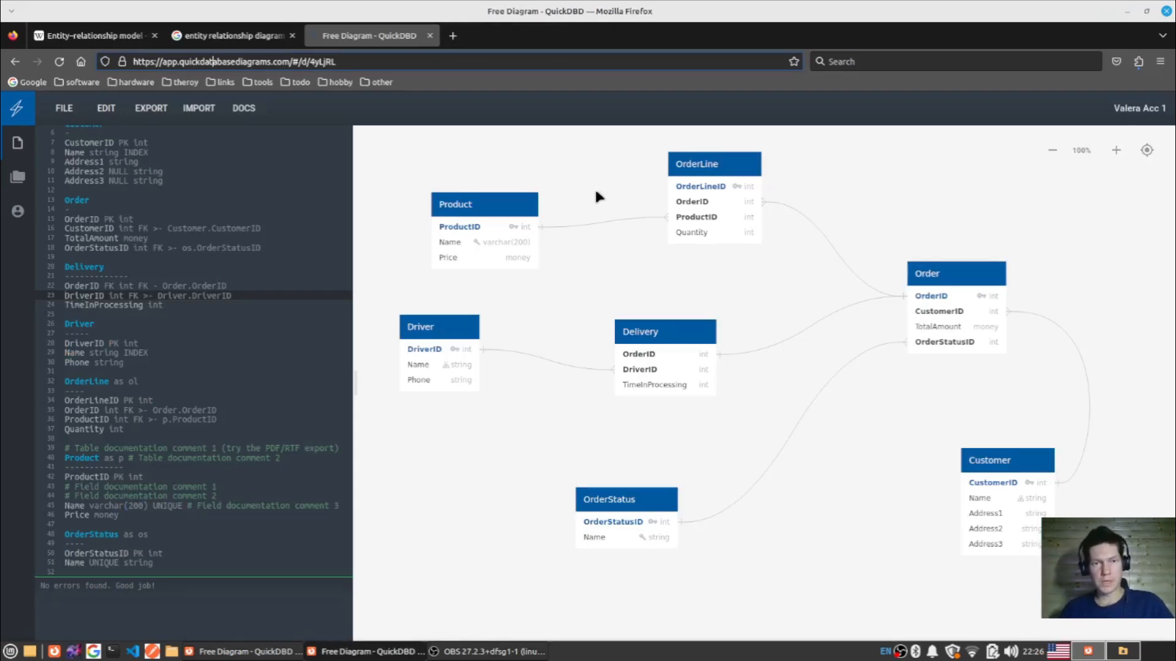
left_click(274, 226)
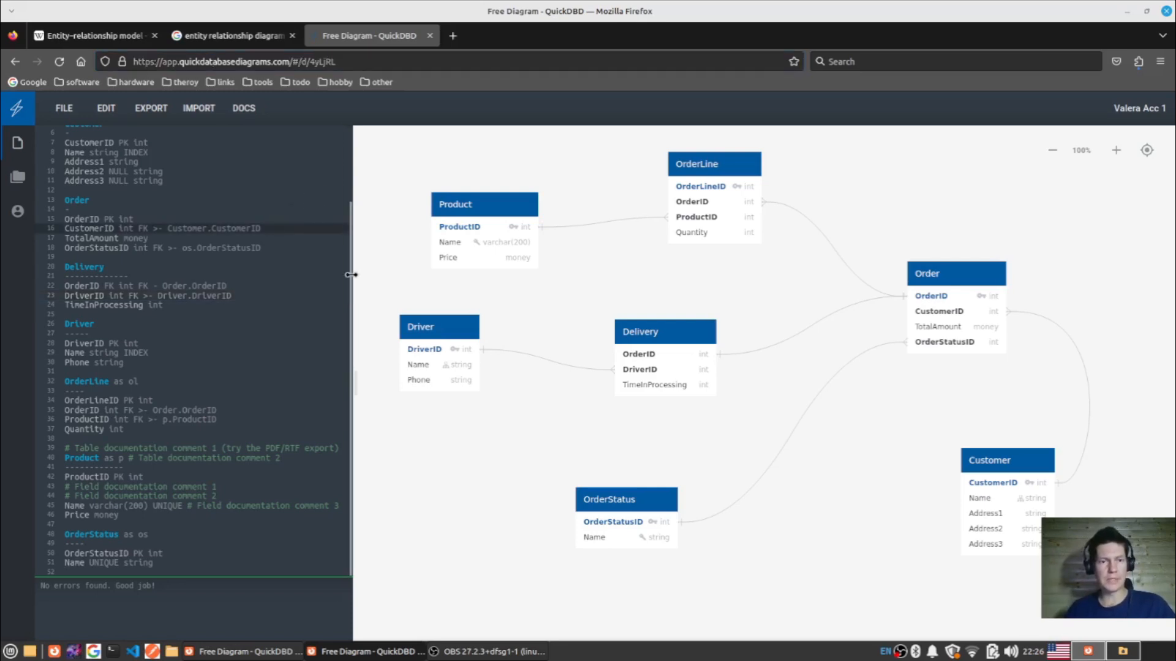
- Widen the code pane slightly and extend the dash line under the Customer table's name to five dashes
scroll(351, 270, "up", 3)
mouse_move(353, 208)
left_mouse_down()
mouse_move(405, 203)
mouse_move(370, 206)
left_mouse_up()
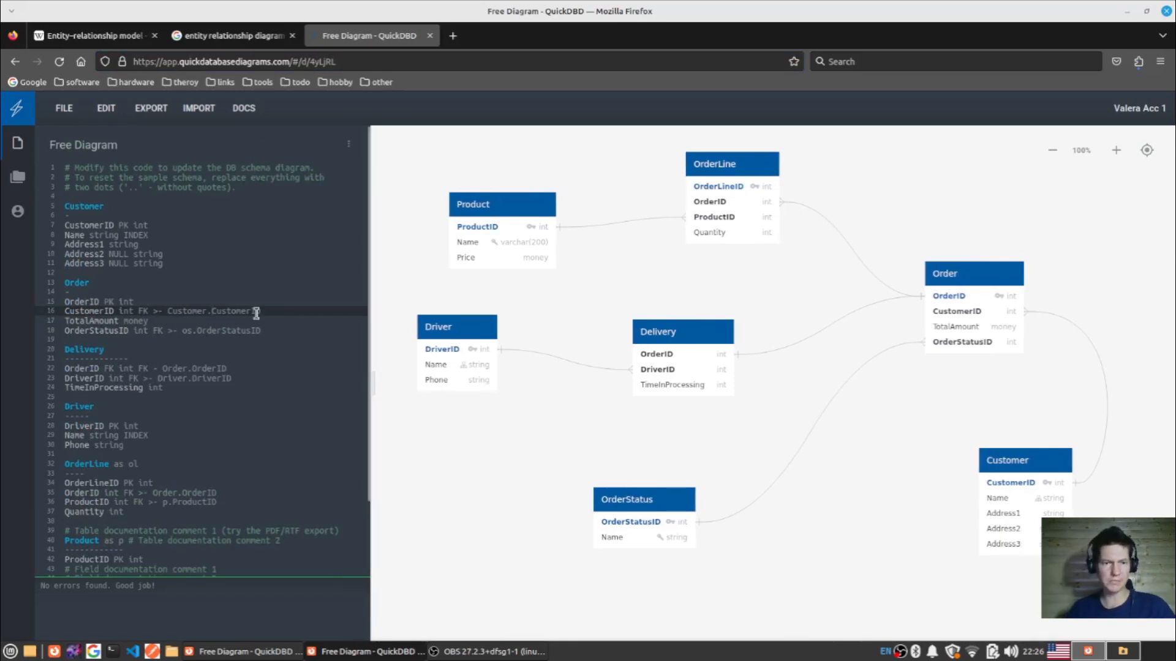
left_click(98, 197)
left_click(89, 215)
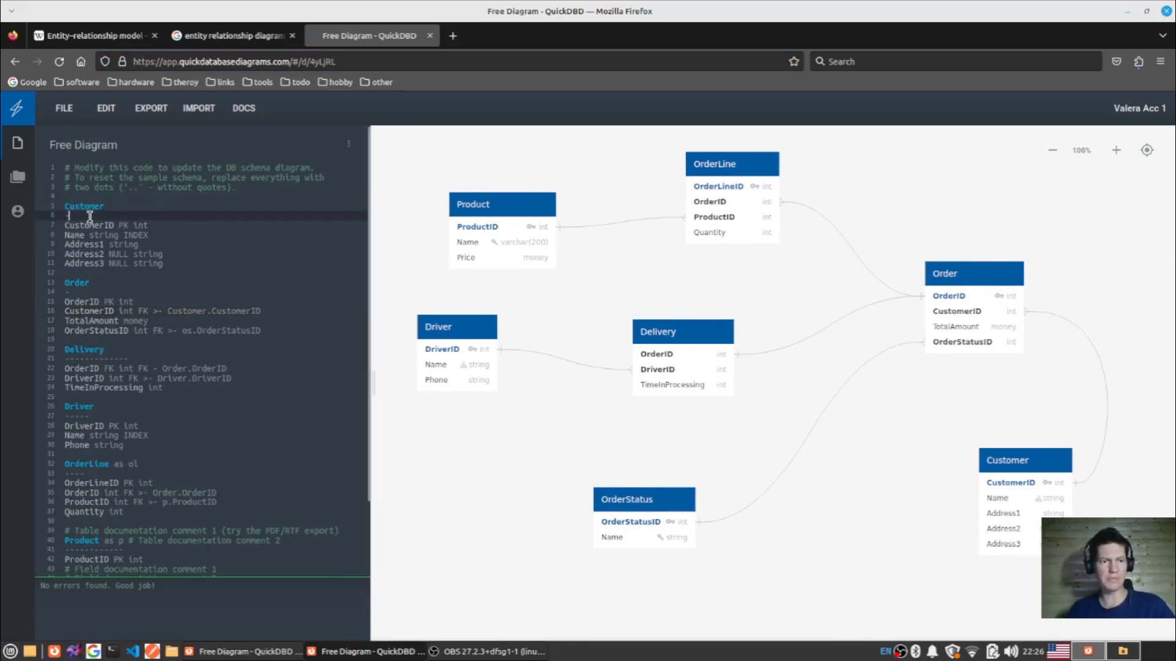
type("----")
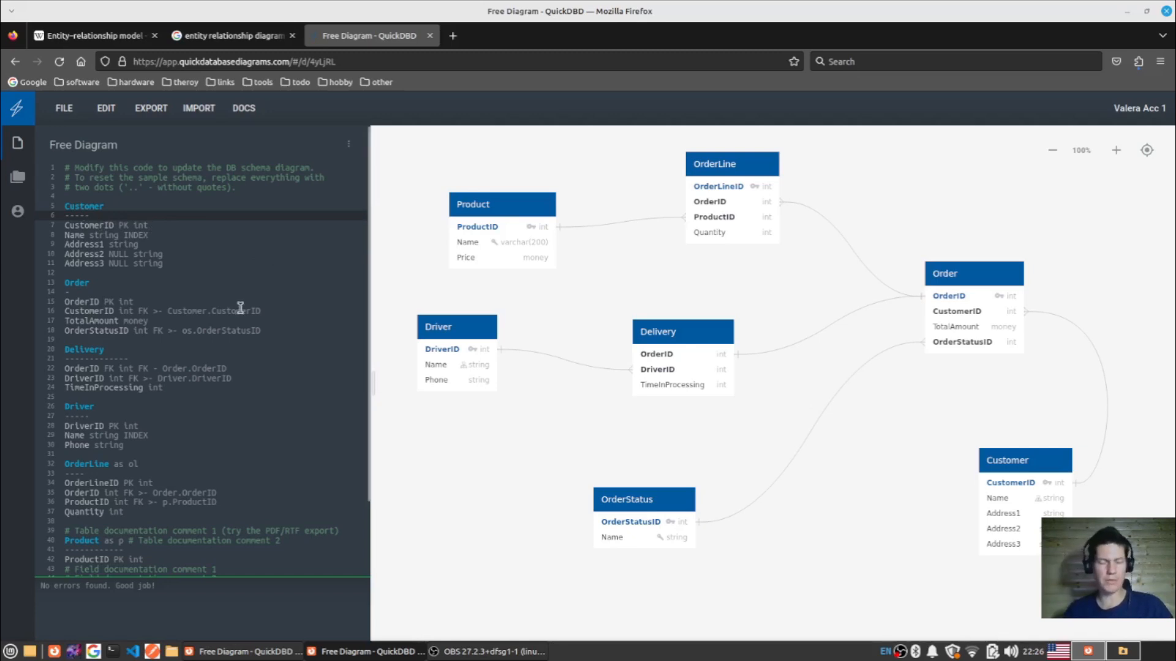
- Examine the Customer table's CustomerID and Name lines, and highlight the Delivery table's definition to compare it with the diagram
left_click(124, 227)
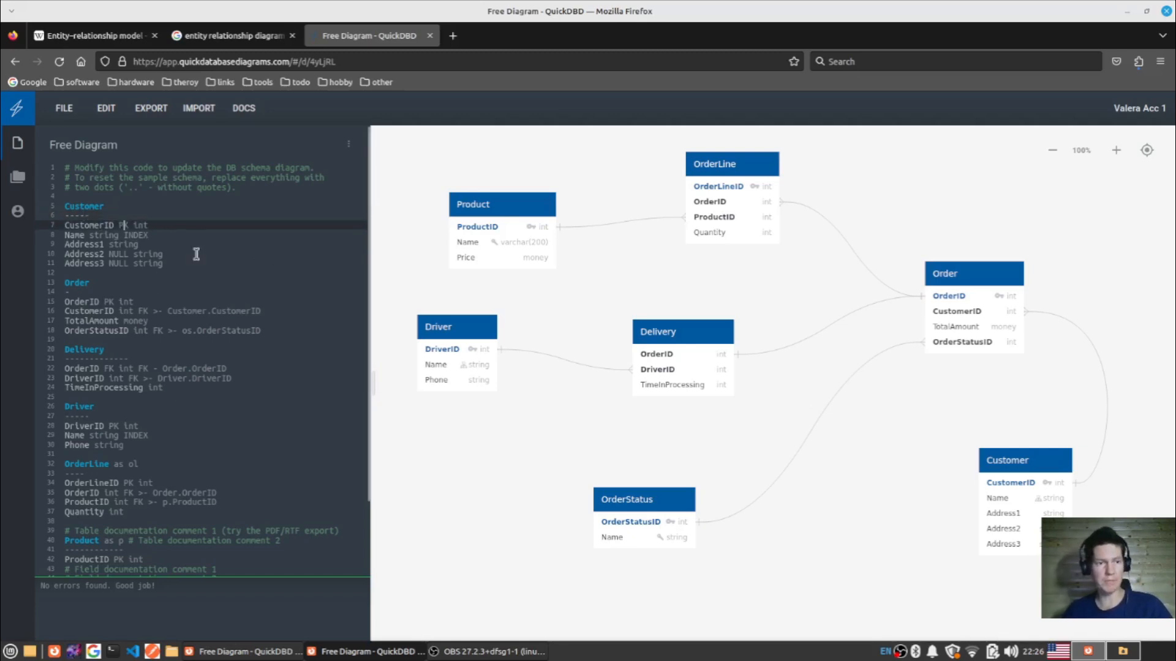
left_click(106, 235)
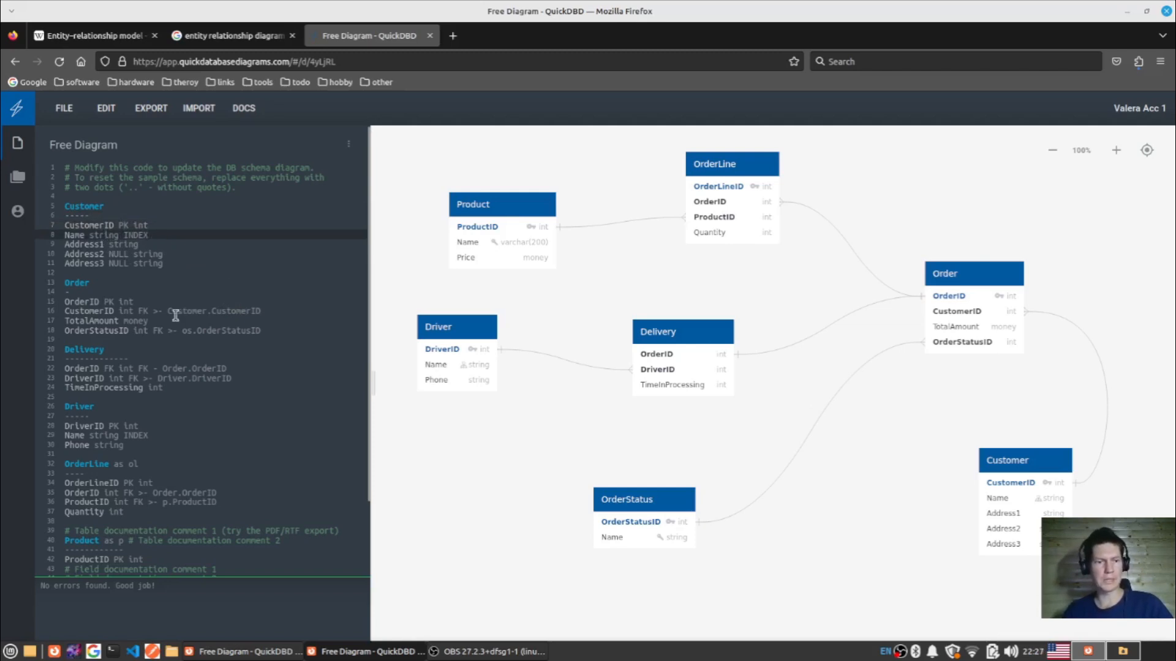
scroll(178, 436, "down", 3)
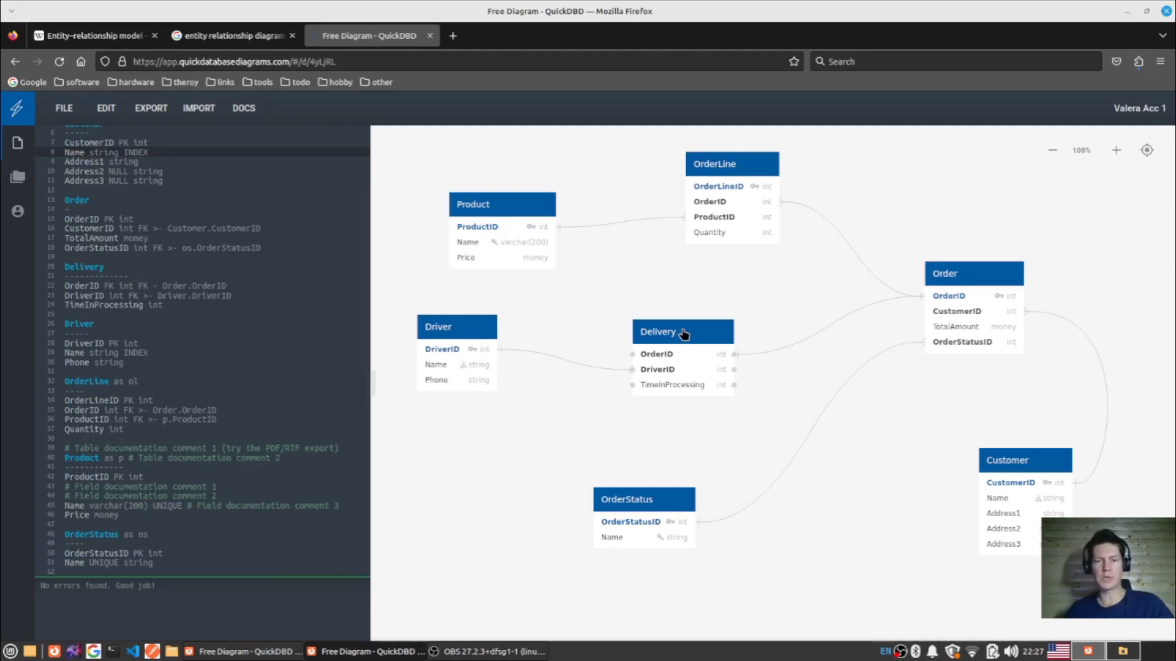
left_click_drag(173, 305, 63, 268)
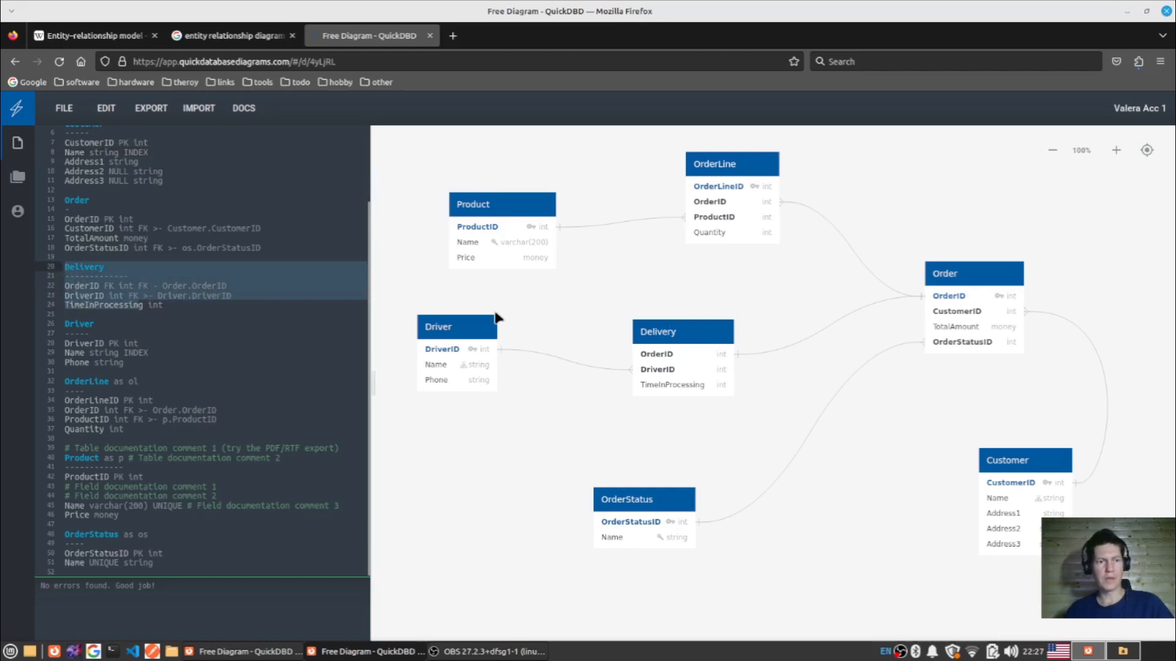
left_click(259, 274)
- Reposition the Delivery and Driver tables in the diagram, shifting both slightly to the right
left_click_drag(679, 321, 719, 323)
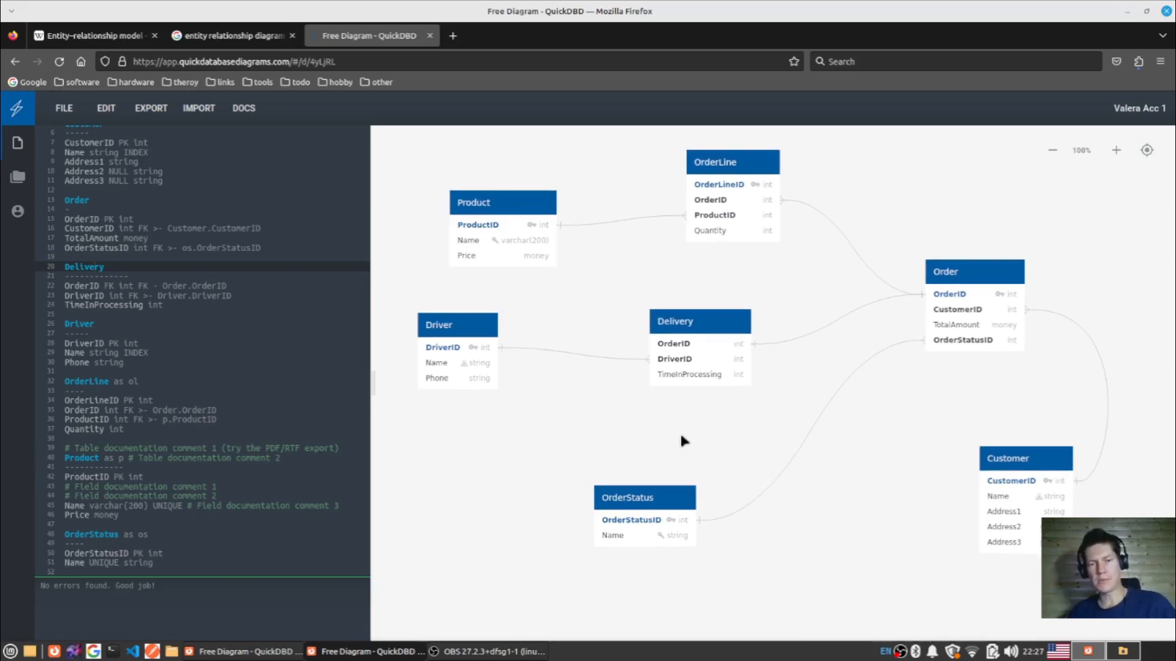
left_click_drag(483, 337, 508, 323)
left_click_drag(709, 339, 712, 357)
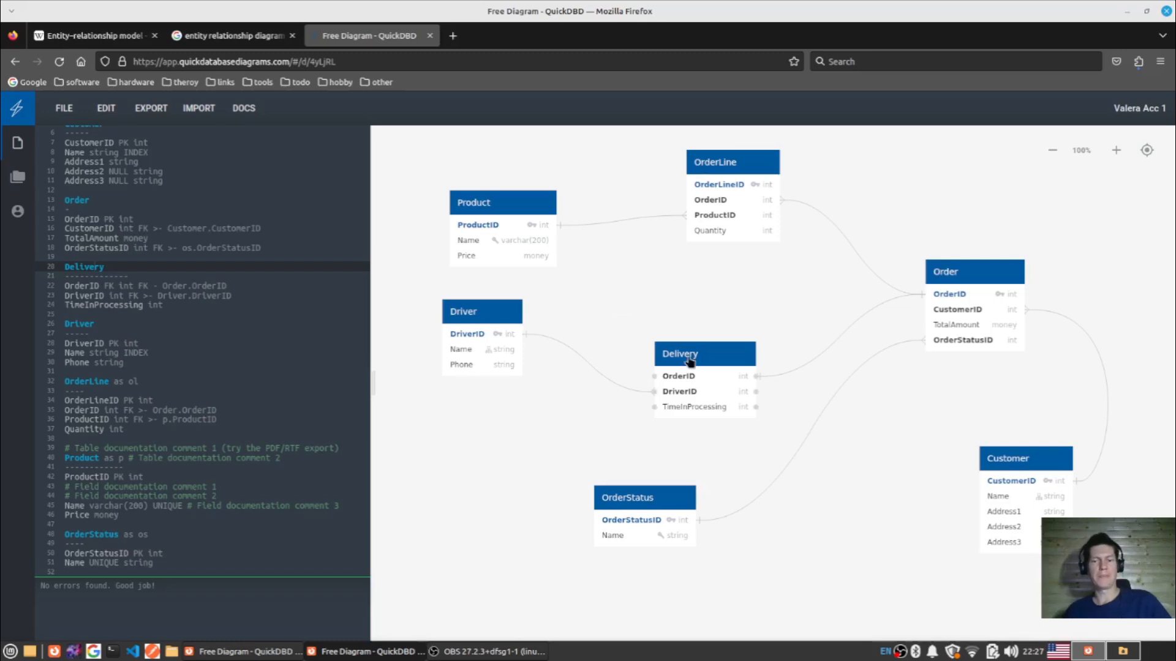
- Link Delivery's OrderID field to Driver's Phone field, and try to delete the modified OrderID line from the code
left_click_drag(700, 358, 518, 372)
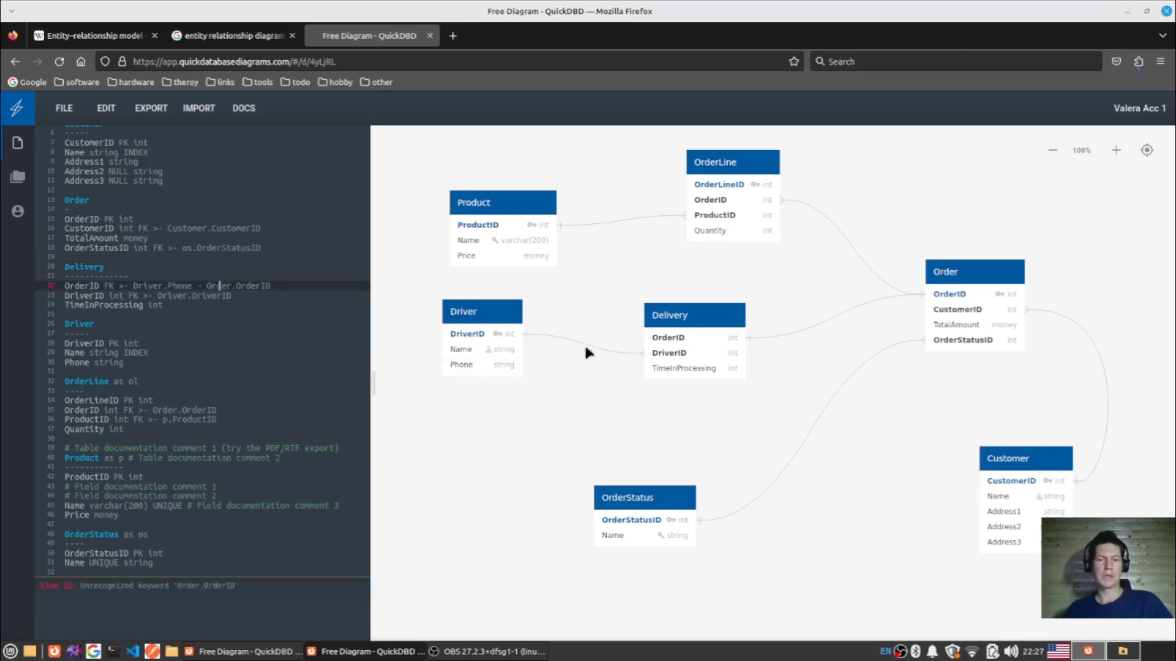
left_click_drag(644, 336, 519, 370)
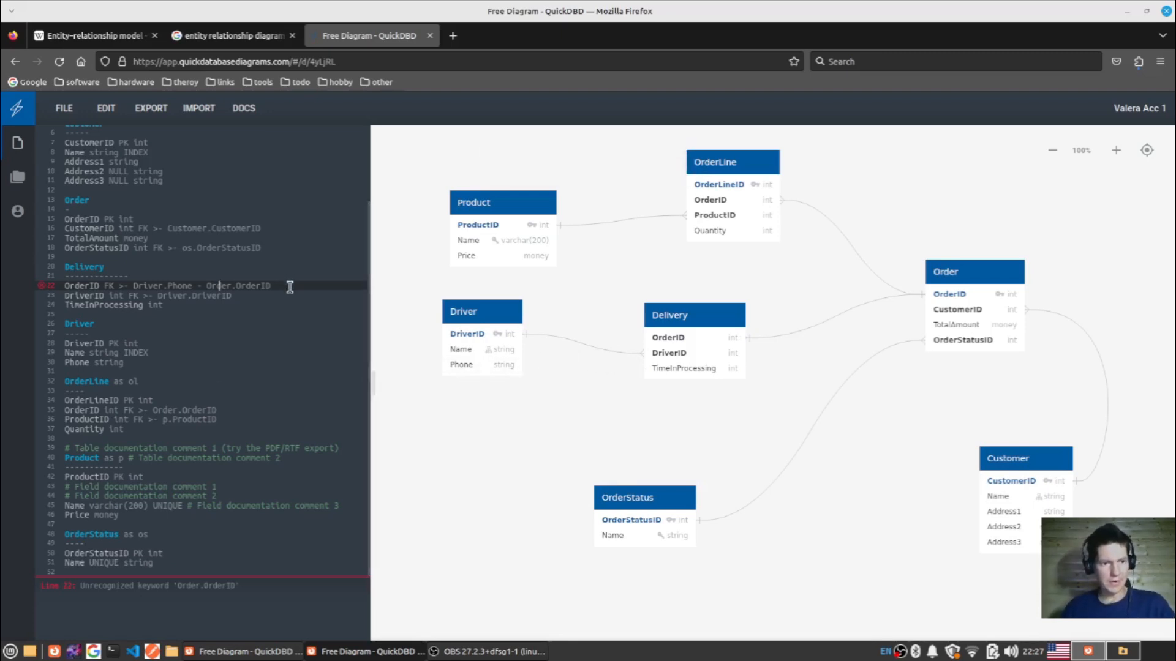
left_click(64, 296)
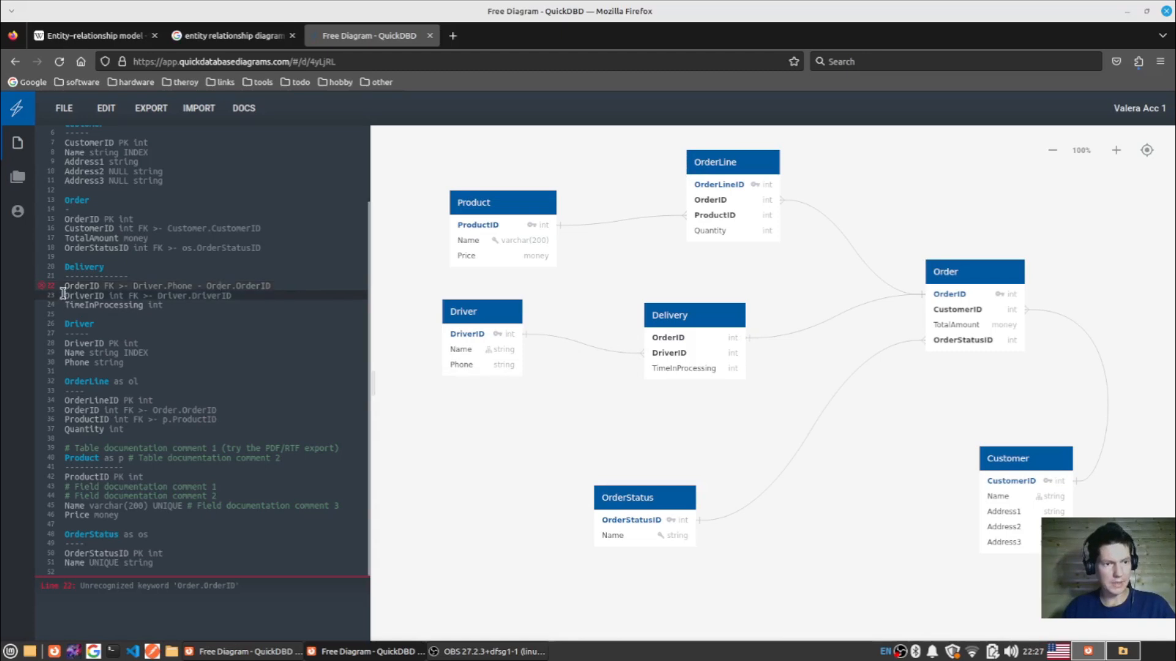
key("Up")
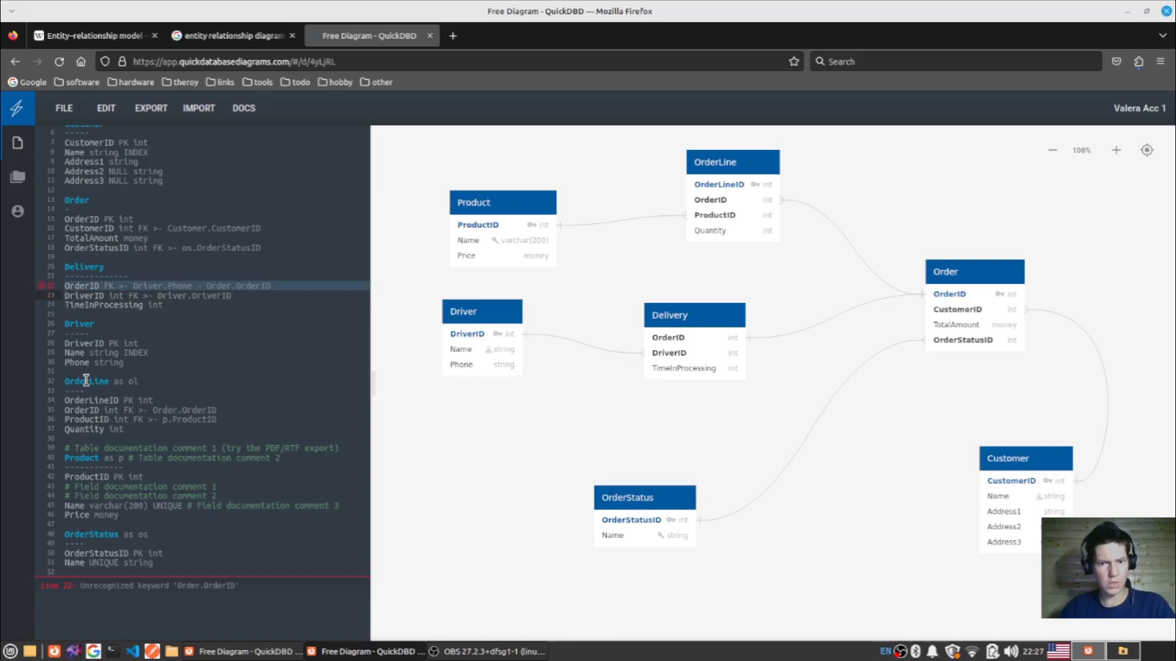
key("ctrl+d")
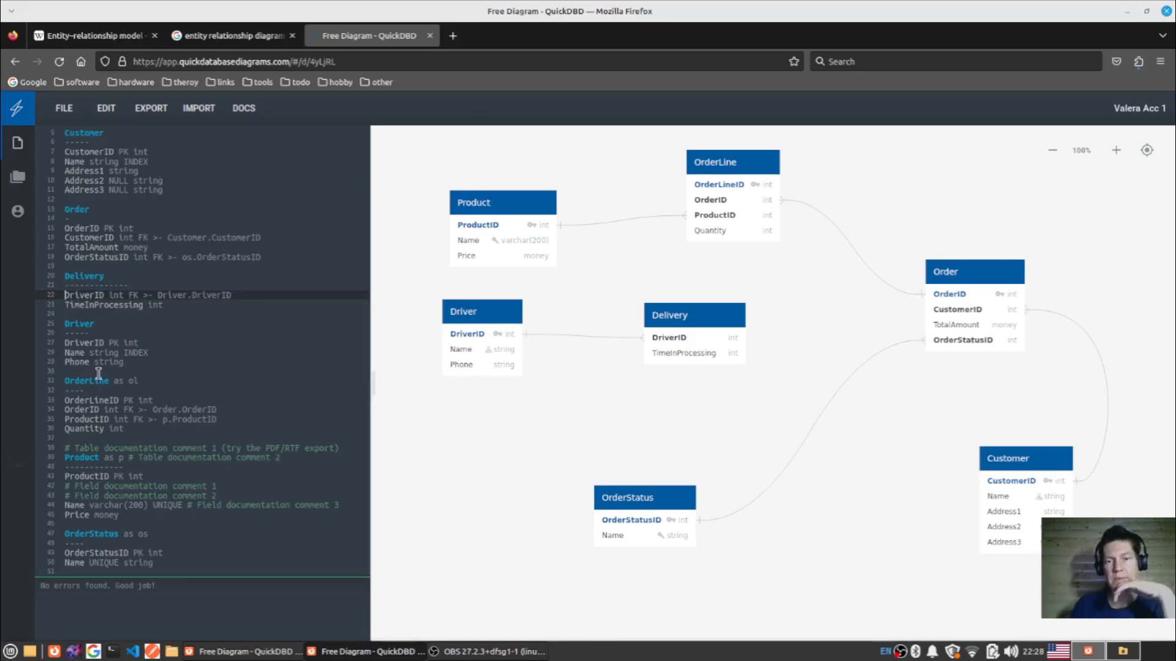
key("ctrl+z")
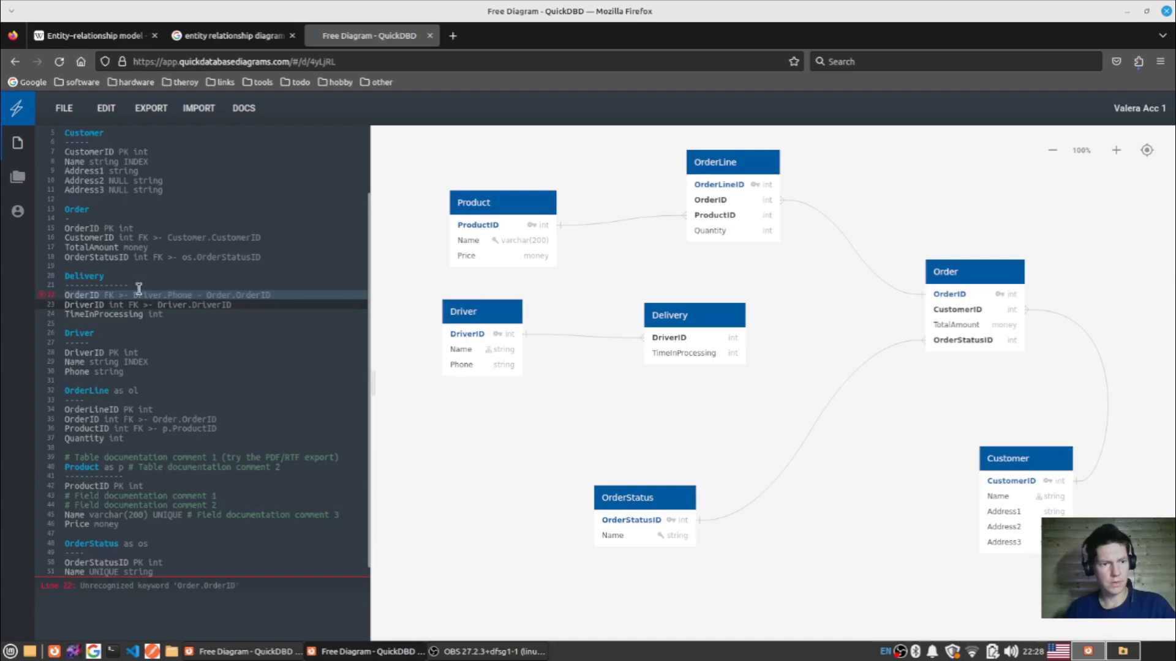
- Trim Delivery's OrderID line to "OrderID FK", and link Order's OrderID to the OrderID of the Delivery table, moved up nearer OrderLine
left_click_drag(102, 294, 214, 294)
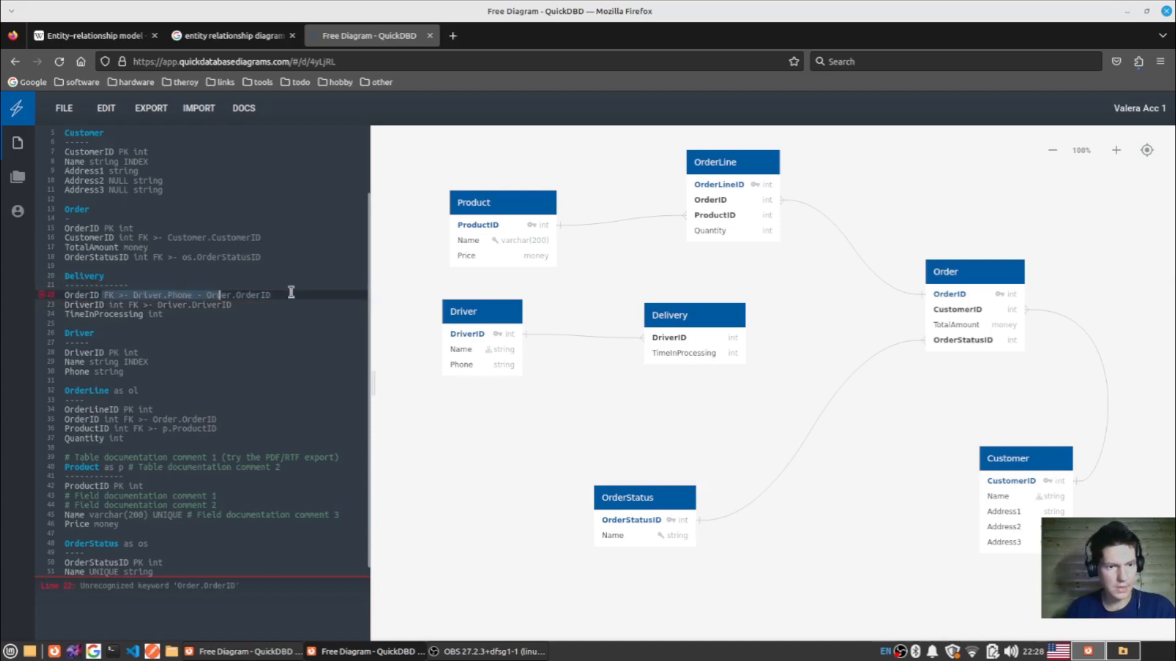
key("ctrl+z")
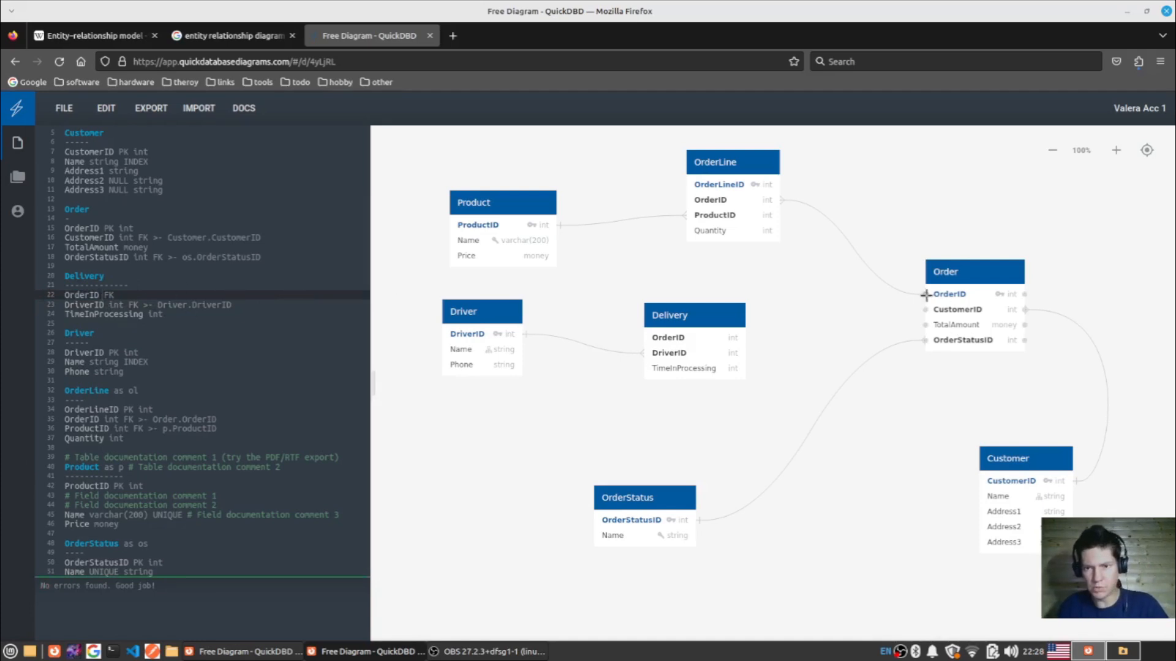
left_click_drag(742, 342, 741, 341)
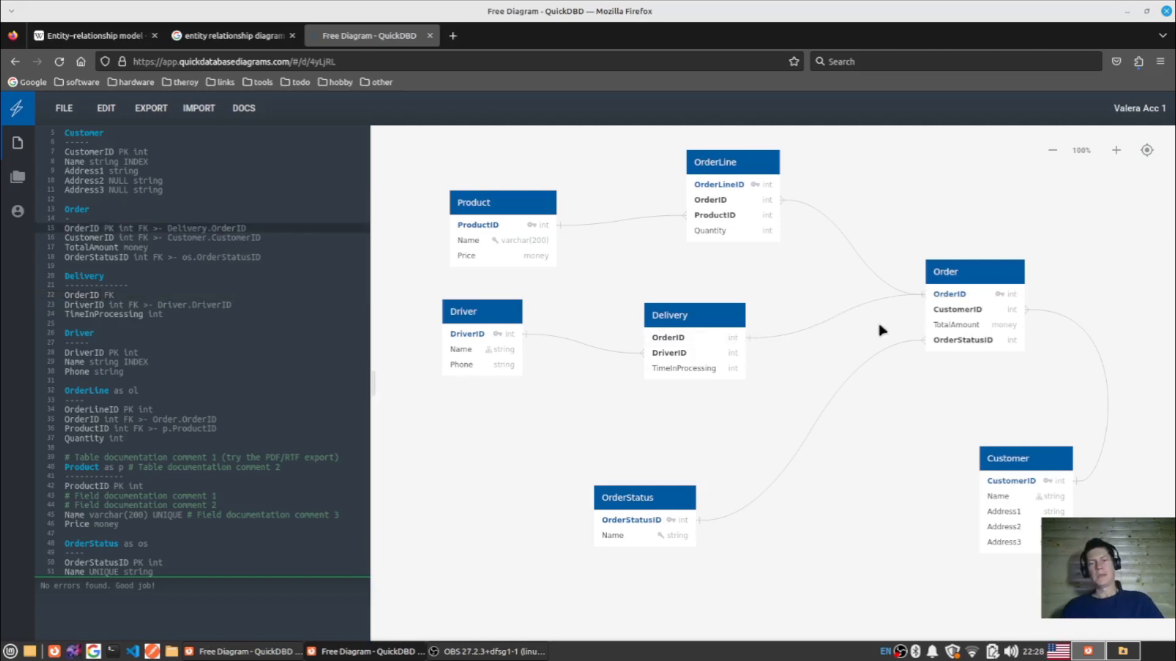
left_click_drag(710, 318, 748, 293)
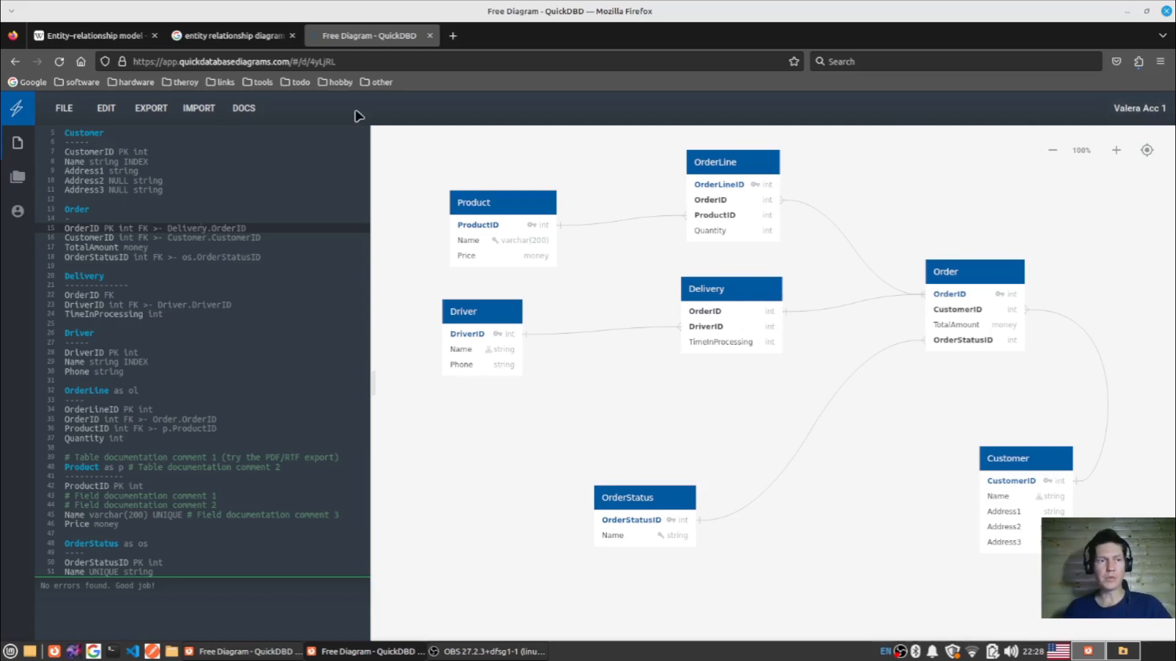
- Arrange the two Firefox windows showing the shared diagram under different accounts side by side
left_click(64, 108)
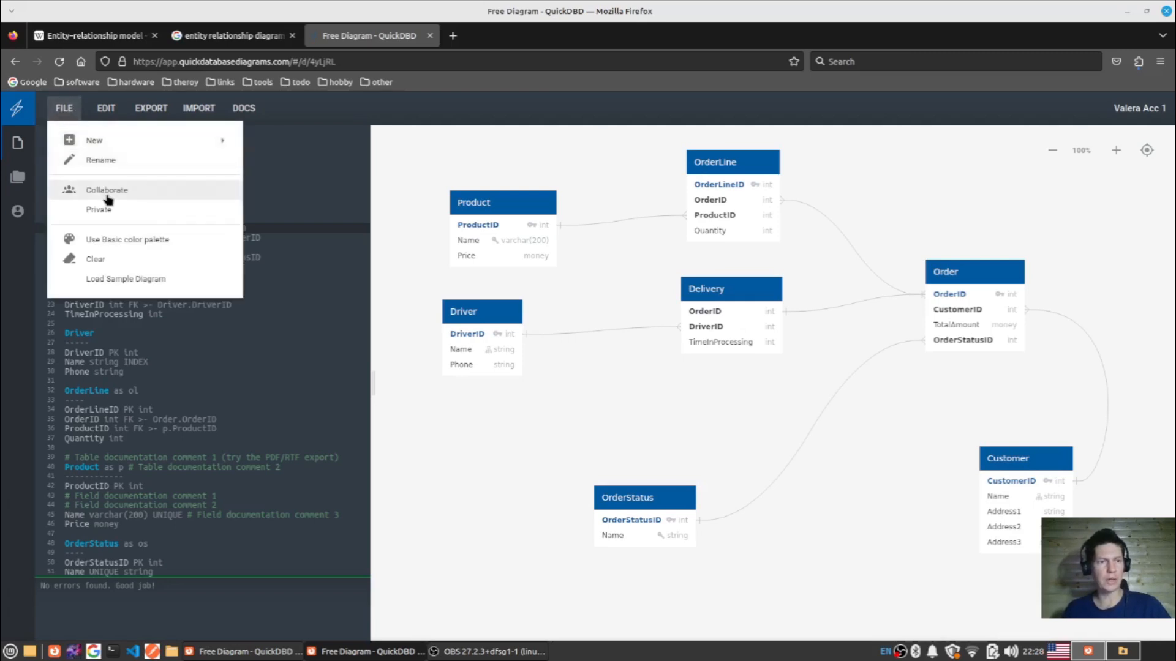
left_click(1146, 13)
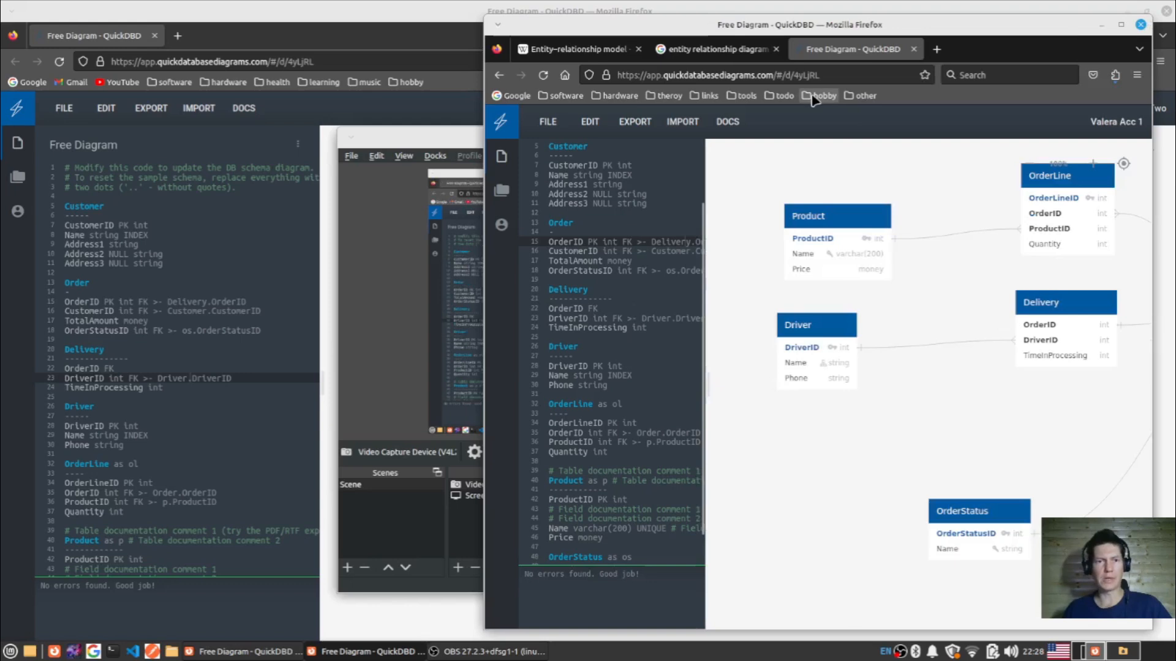
double_click(407, 18)
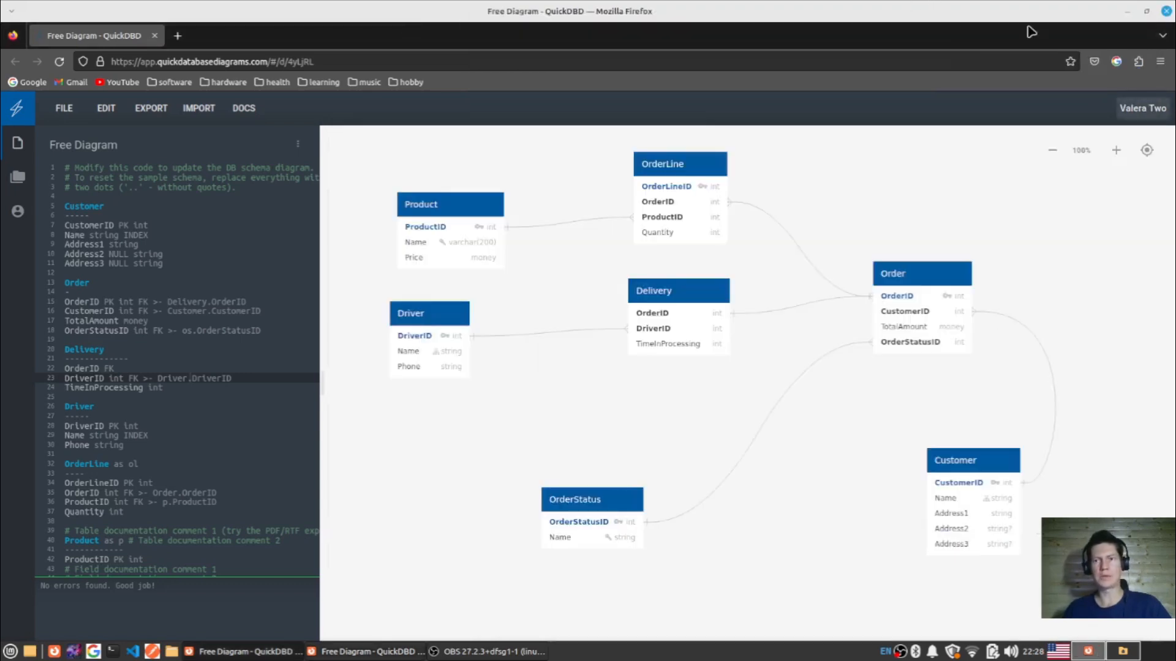
left_click(1146, 11)
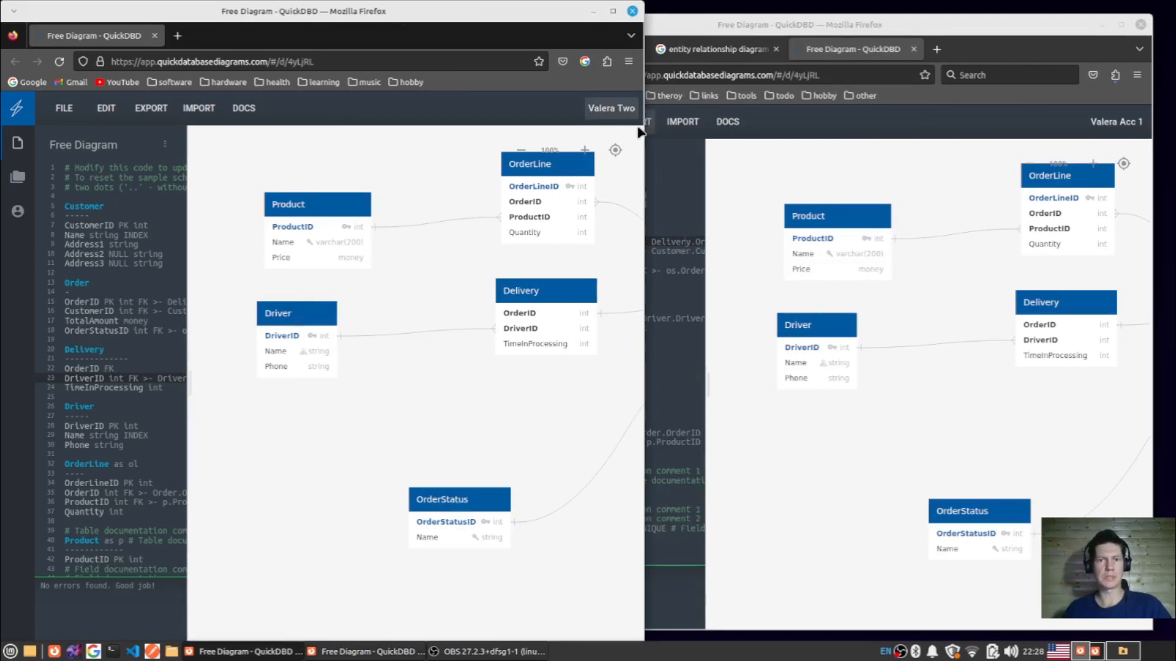
left_click_drag(643, 640, 505, 629)
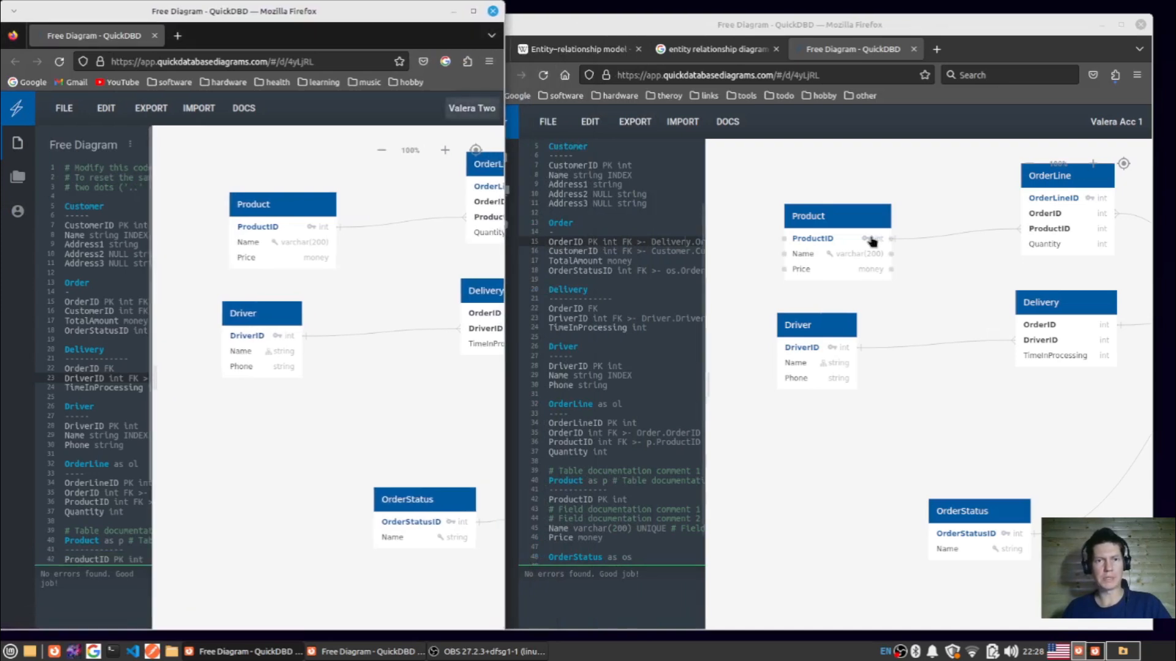
left_click(835, 28)
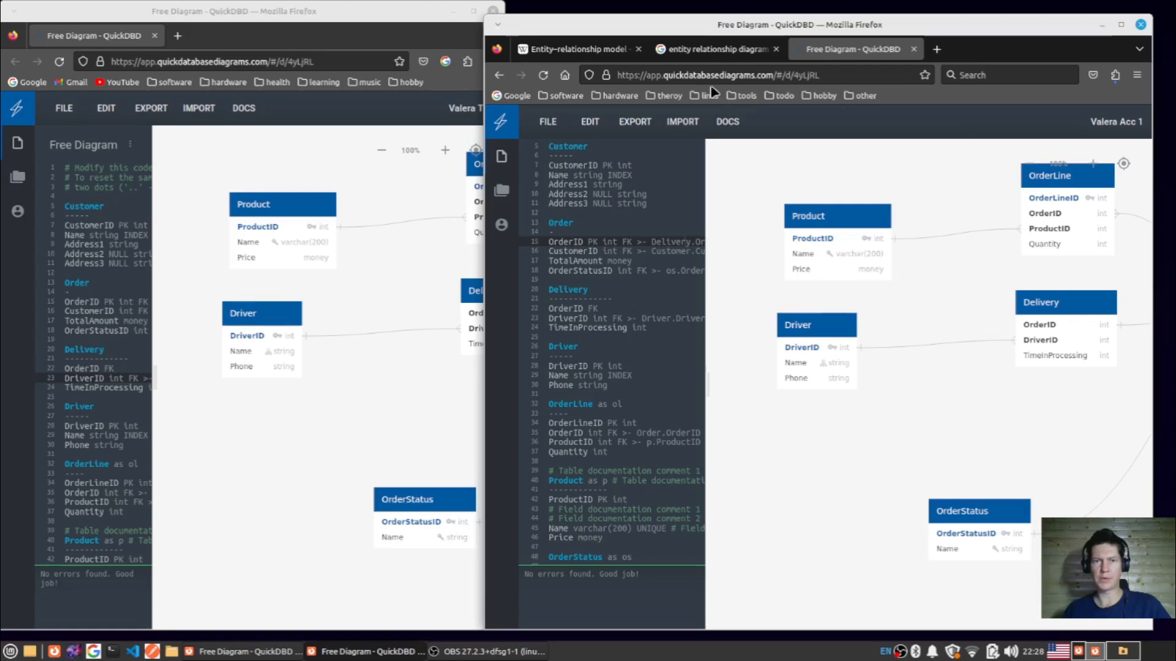
left_click(395, 11)
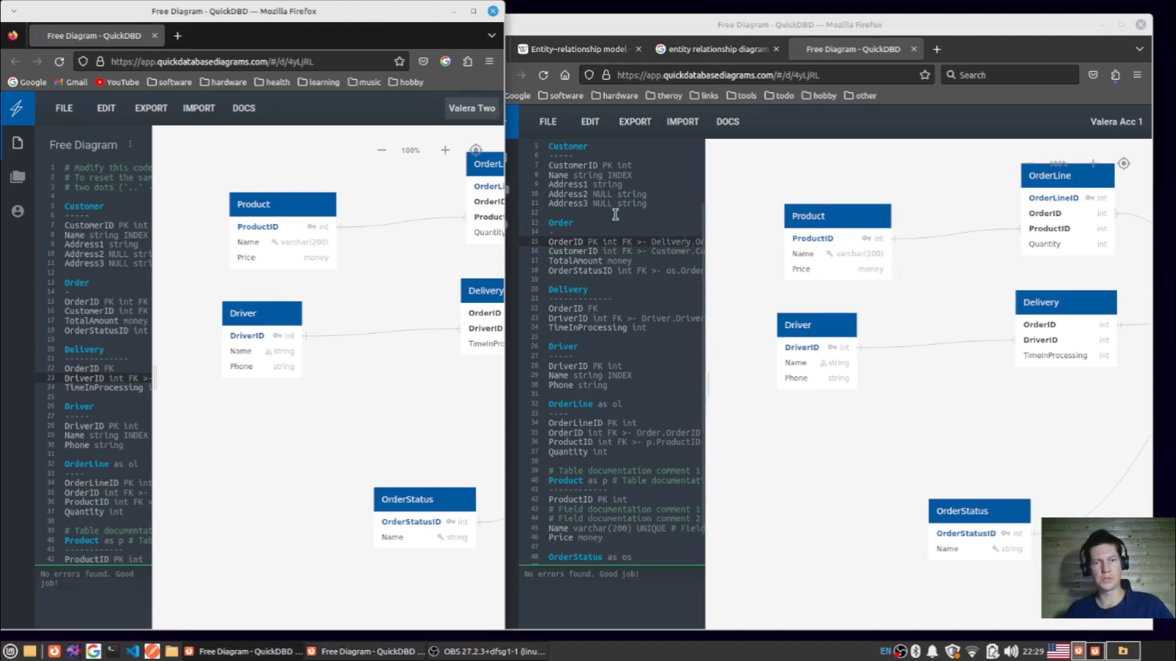
- Move the Driver table further left in the first account's window to demonstrate live collaboration in the other window
left_click(825, 50)
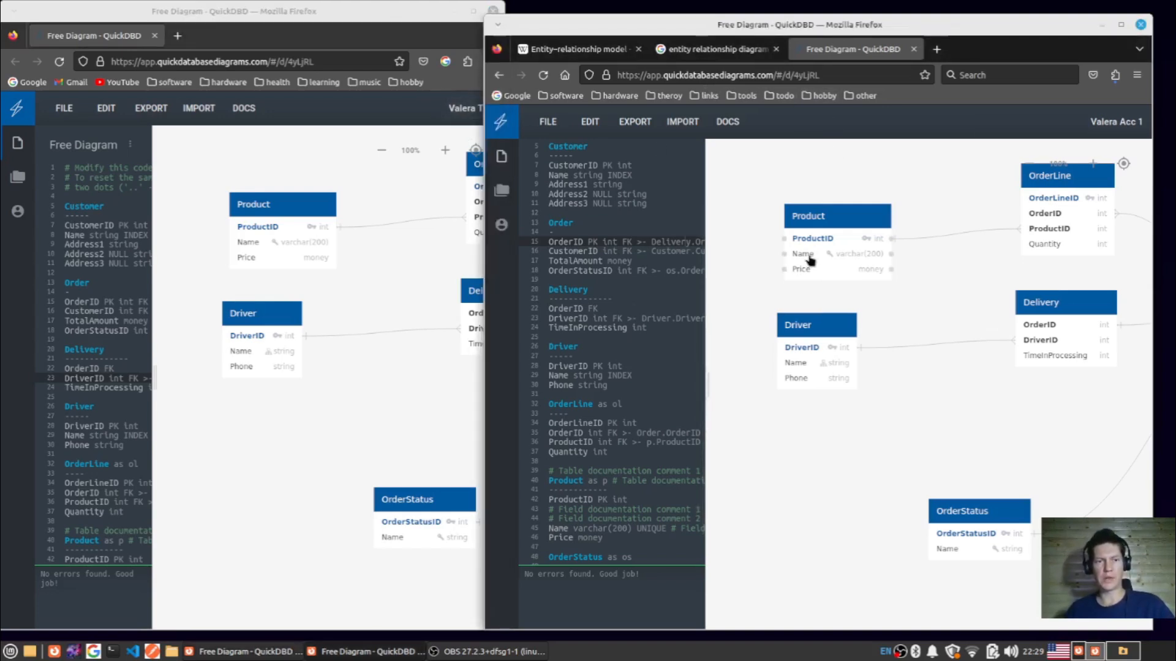
left_click_drag(820, 330, 791, 366)
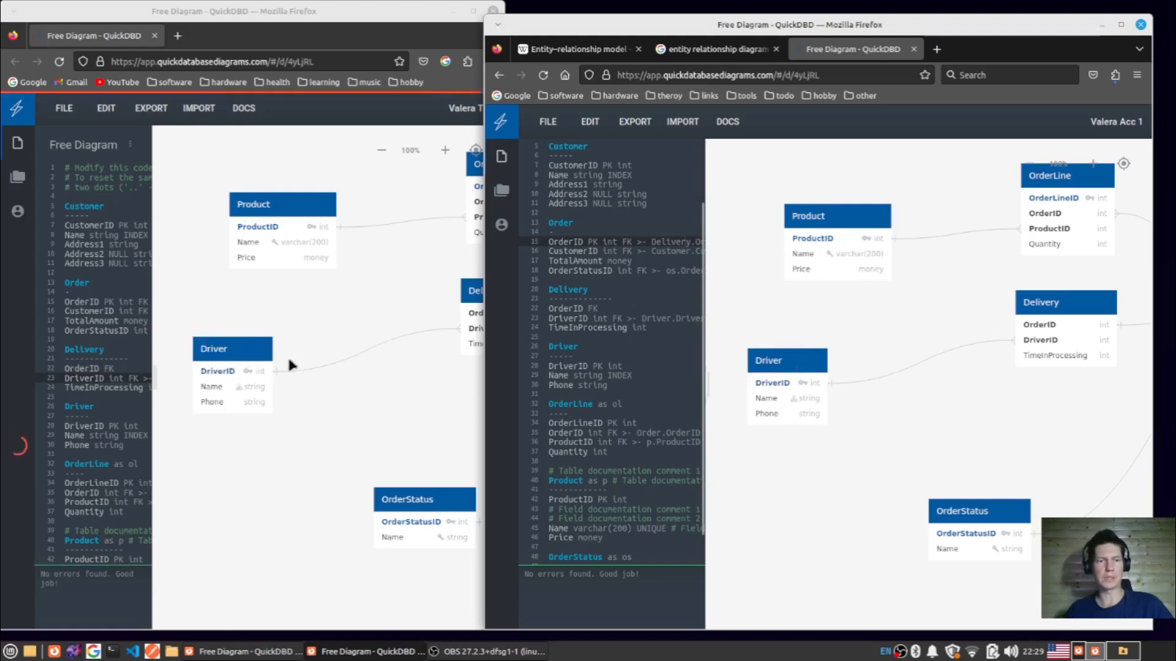
left_click_drag(796, 366, 778, 340)
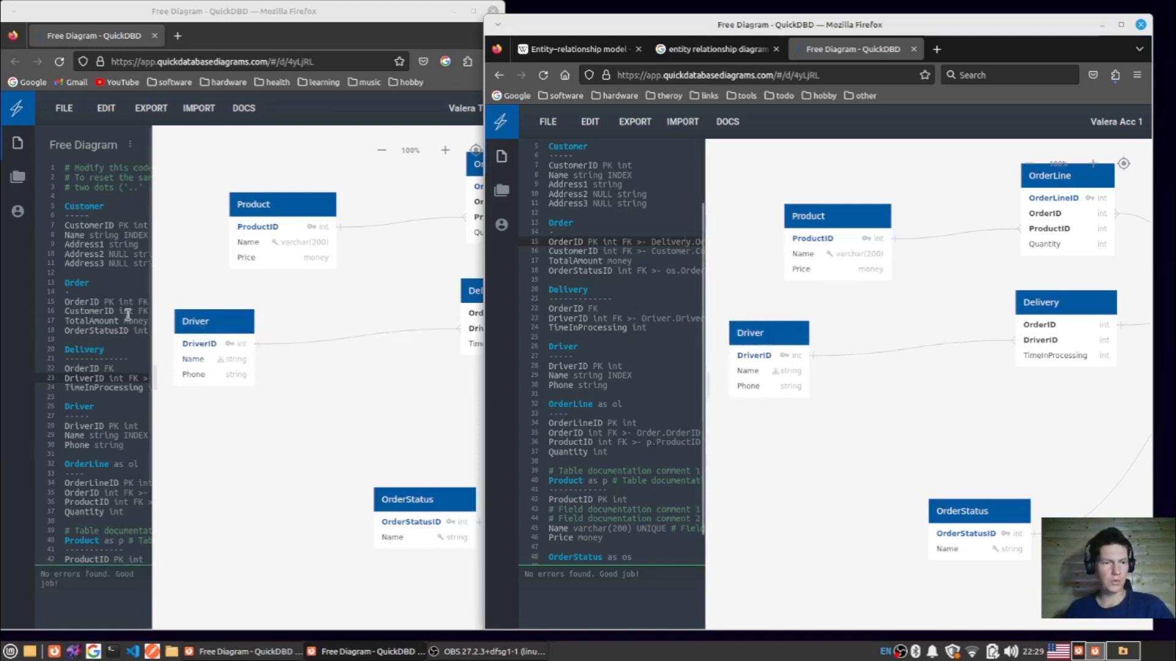
- Try changing the Driver table's DriverID keyword from PK to PK1 in the code, and undo the edit
left_click(566, 356)
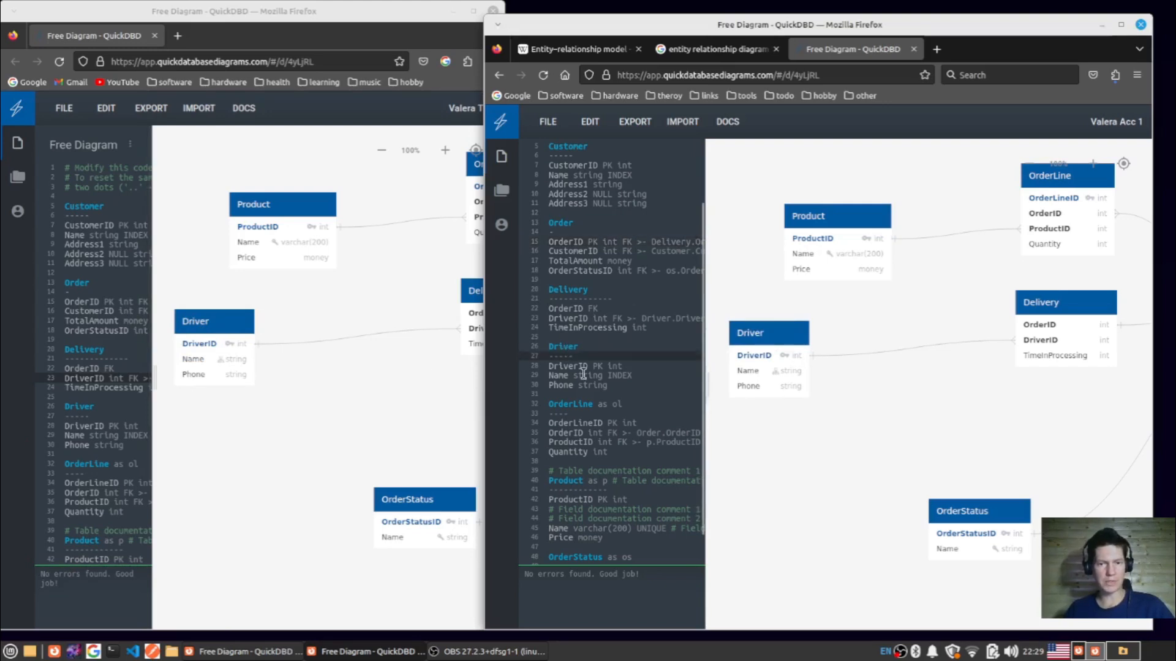
left_click(584, 366)
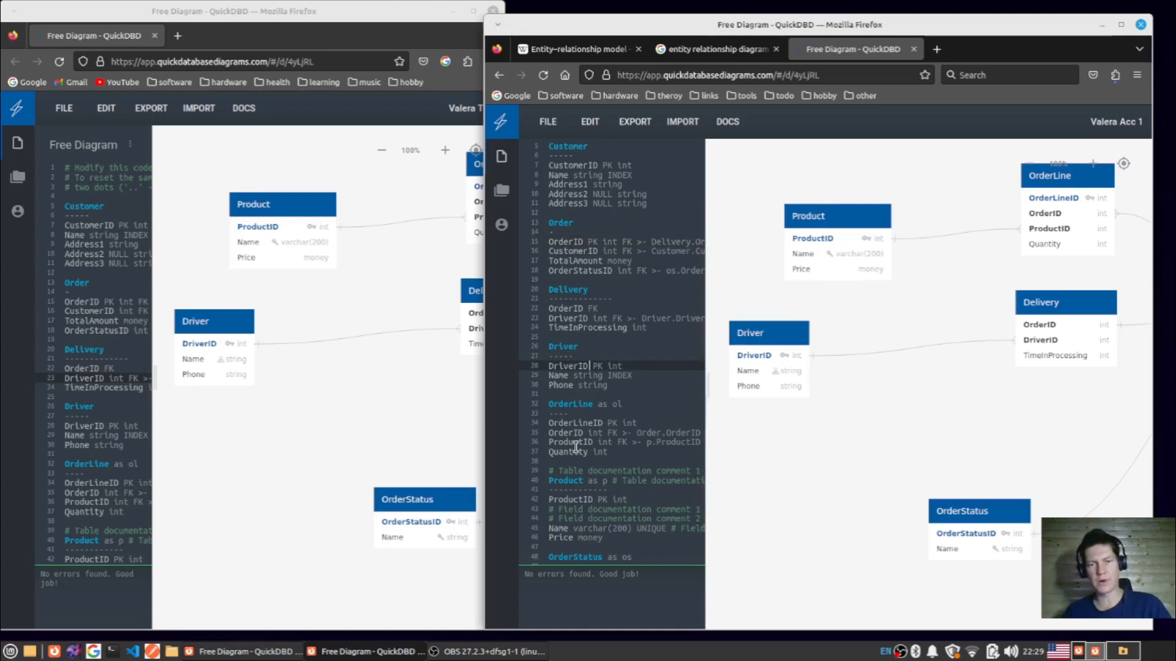
type("1")
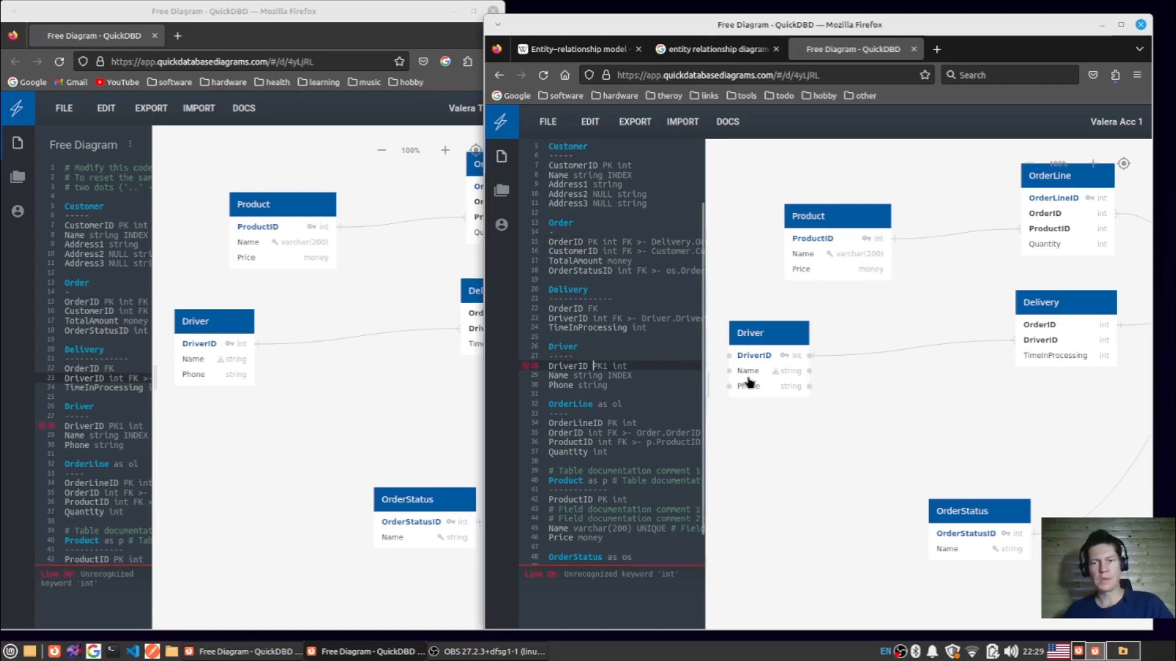
key("ctrl+z")
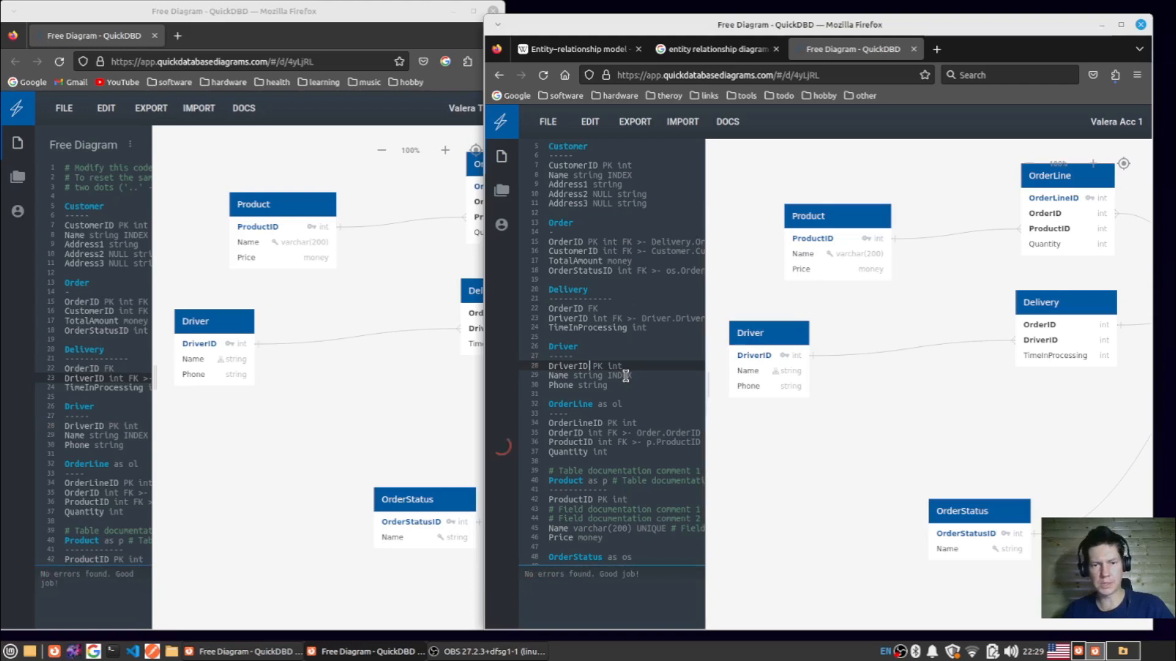
- Insert "Number" before "string" in the Driver table's Phone line so it reads "Phone Numberstring"
left_click(572, 385)
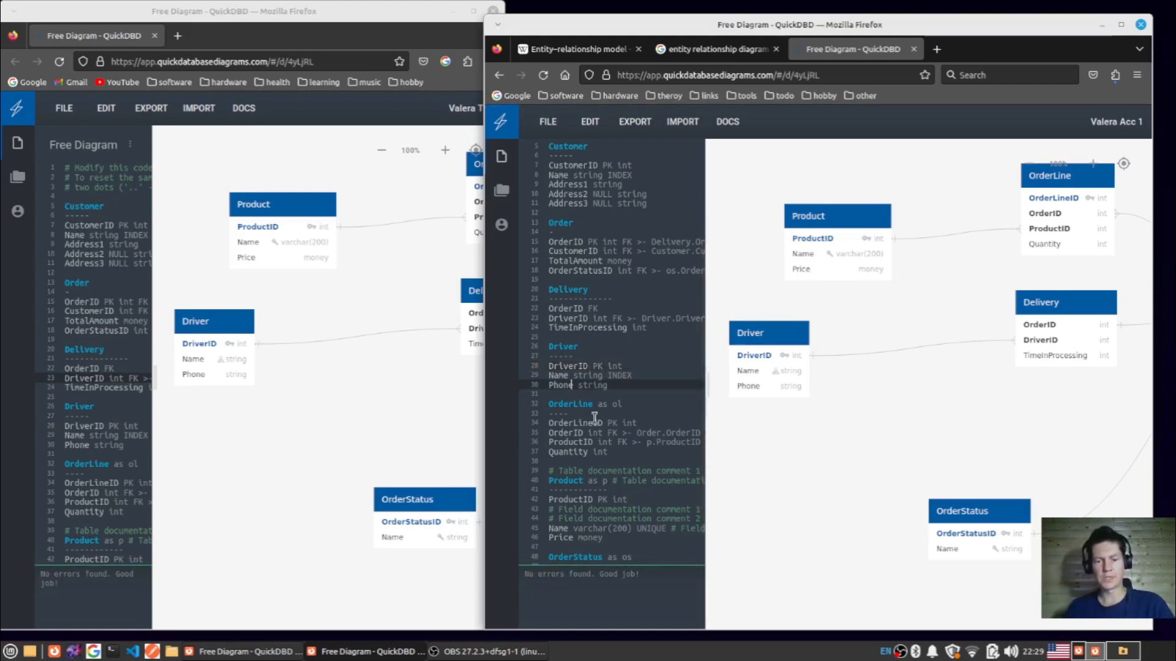
type("Number")
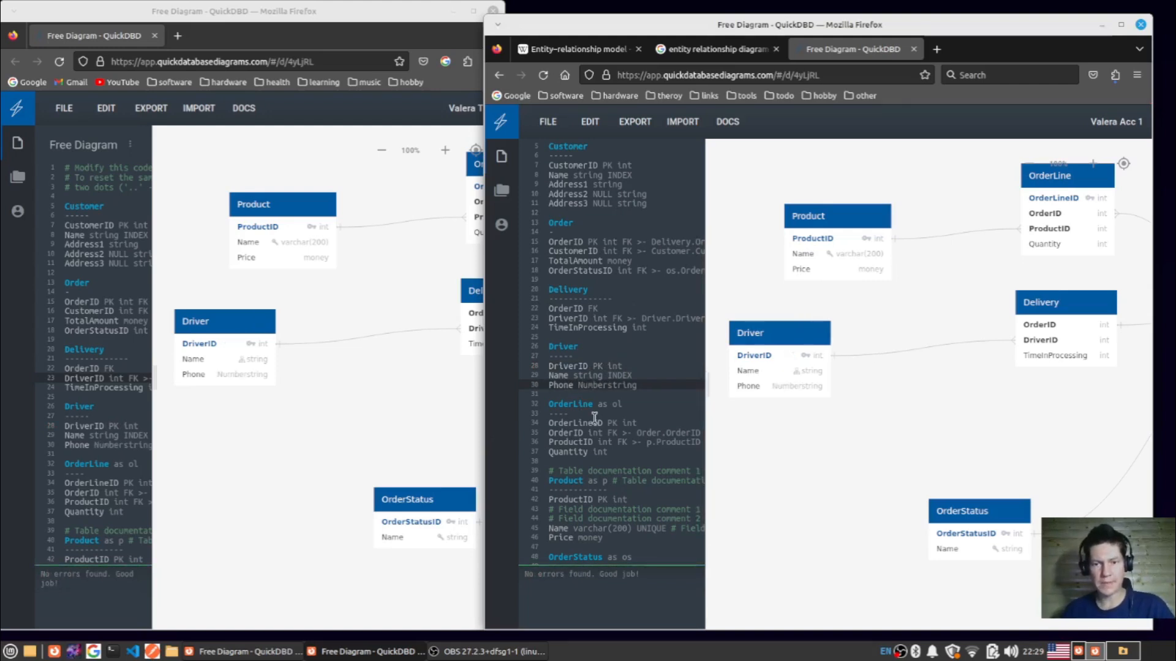
- Rework the Driver table's Phone line in the code so it reads "Phone NNumber string", keeping the OrderLine table below it
key("Delete")
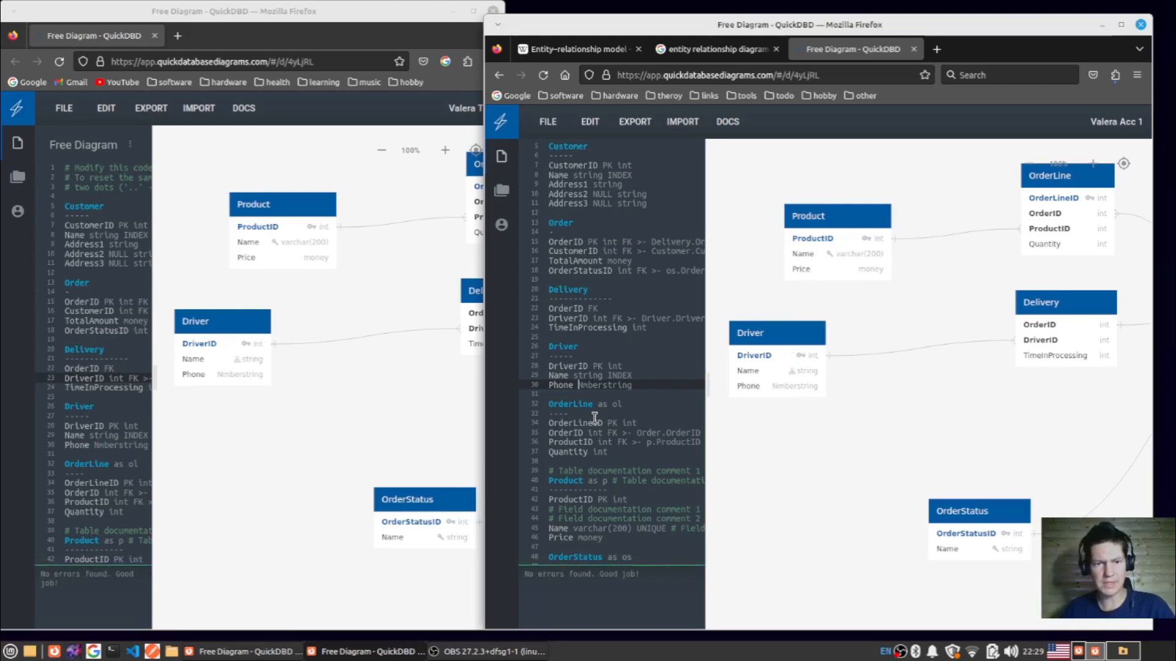
key("Left")
key("Left")
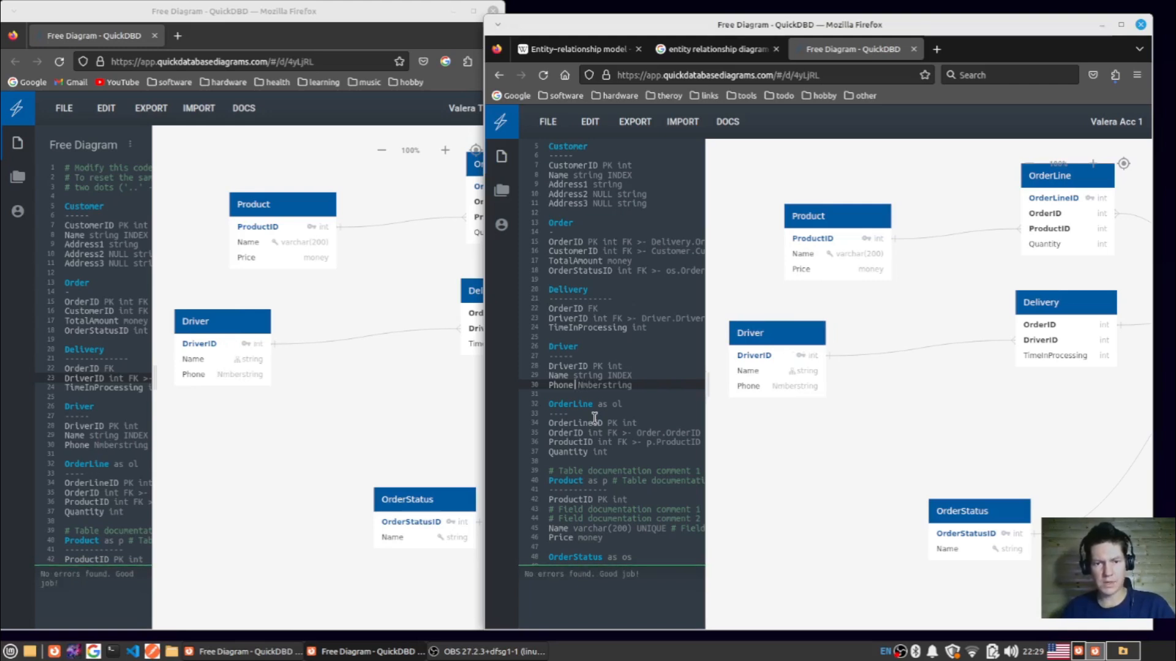
key("shift+Down")
key("Delete")
type("N")
key("Return")
key("Return")
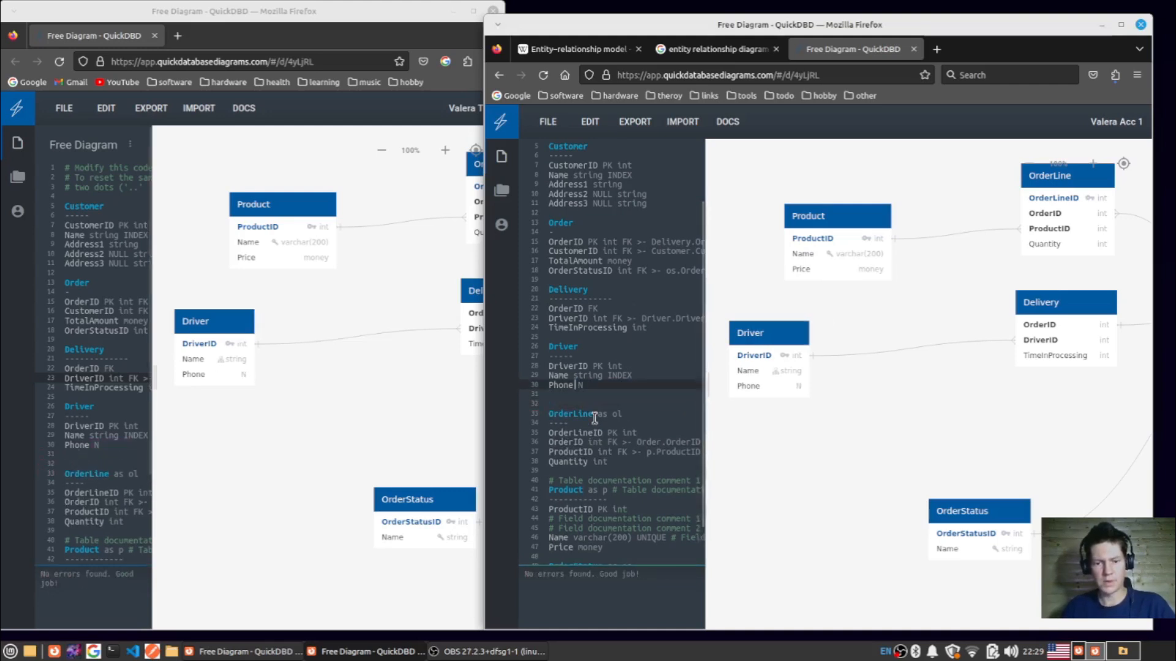
key("Delete")
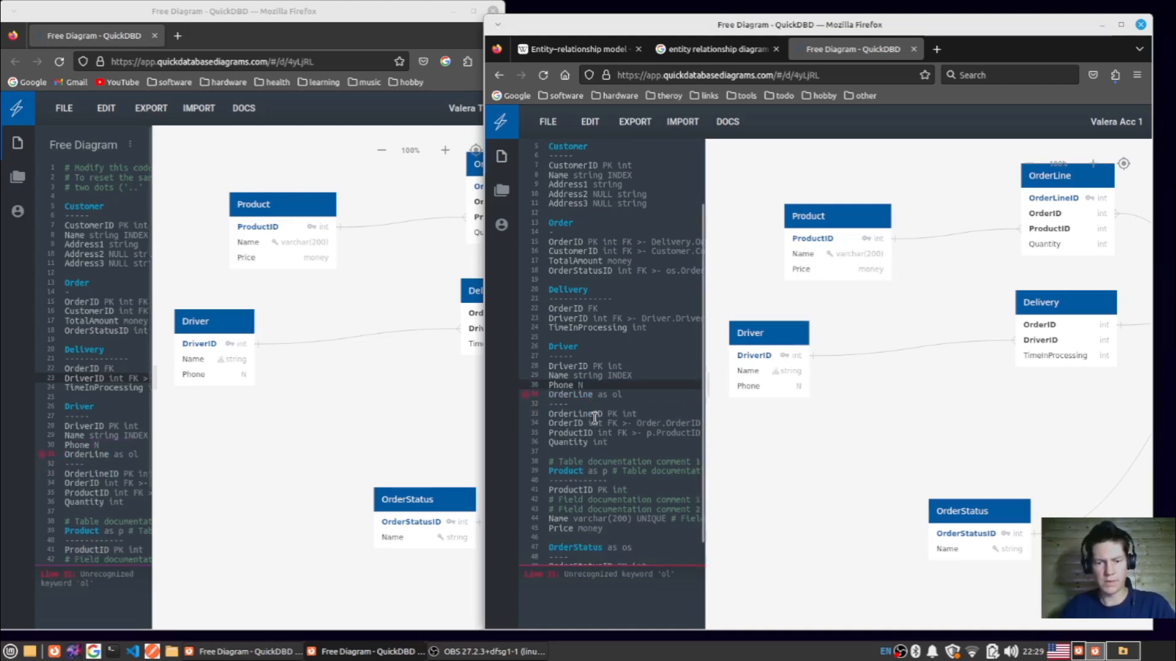
key("Down")
key("Up")
type("umber str")
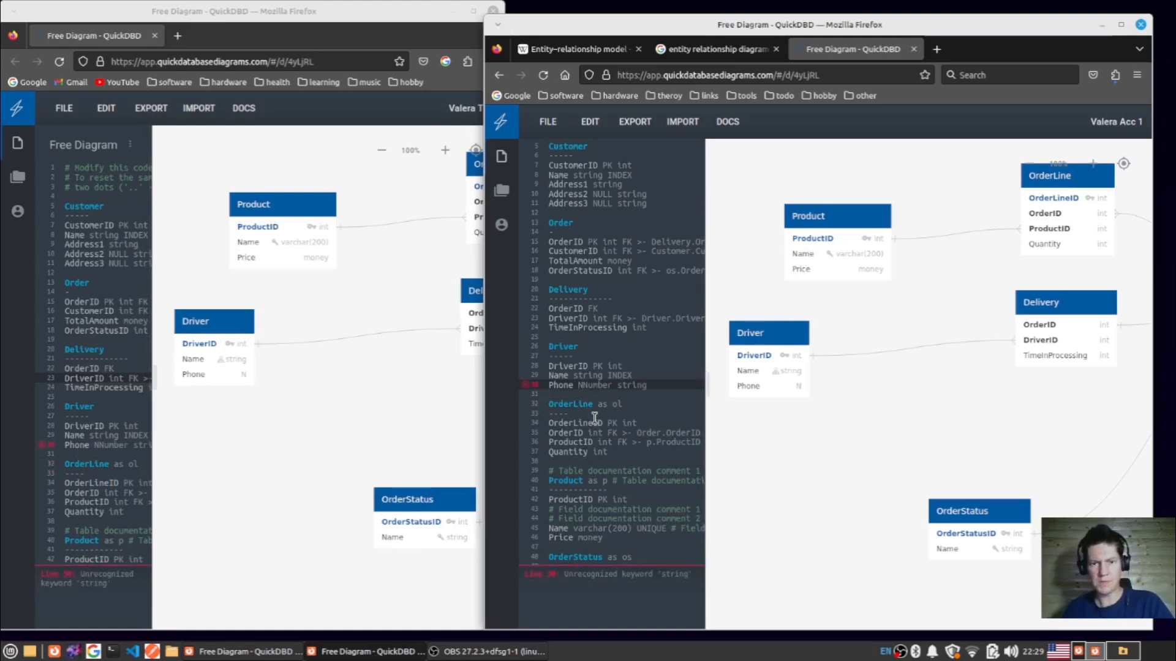
- Try deleting the Driver table's whole Phone line in the code, and undo the deletion
left_click_drag(660, 385, 522, 387)
key("BackSpace")
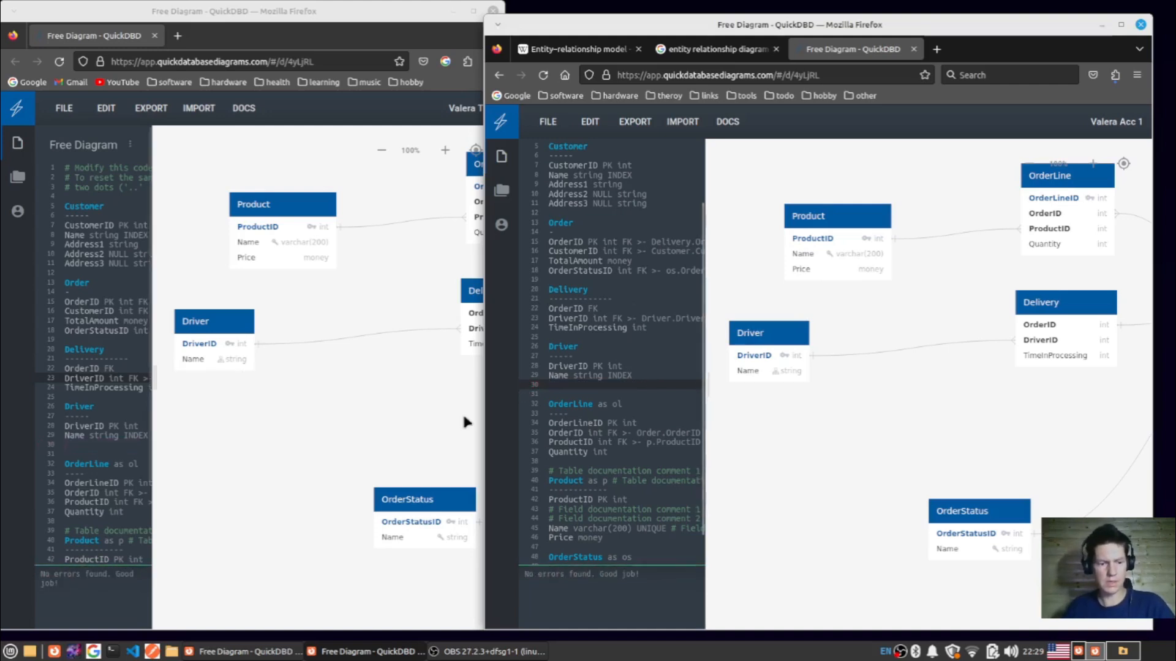
key("ctrl+z")
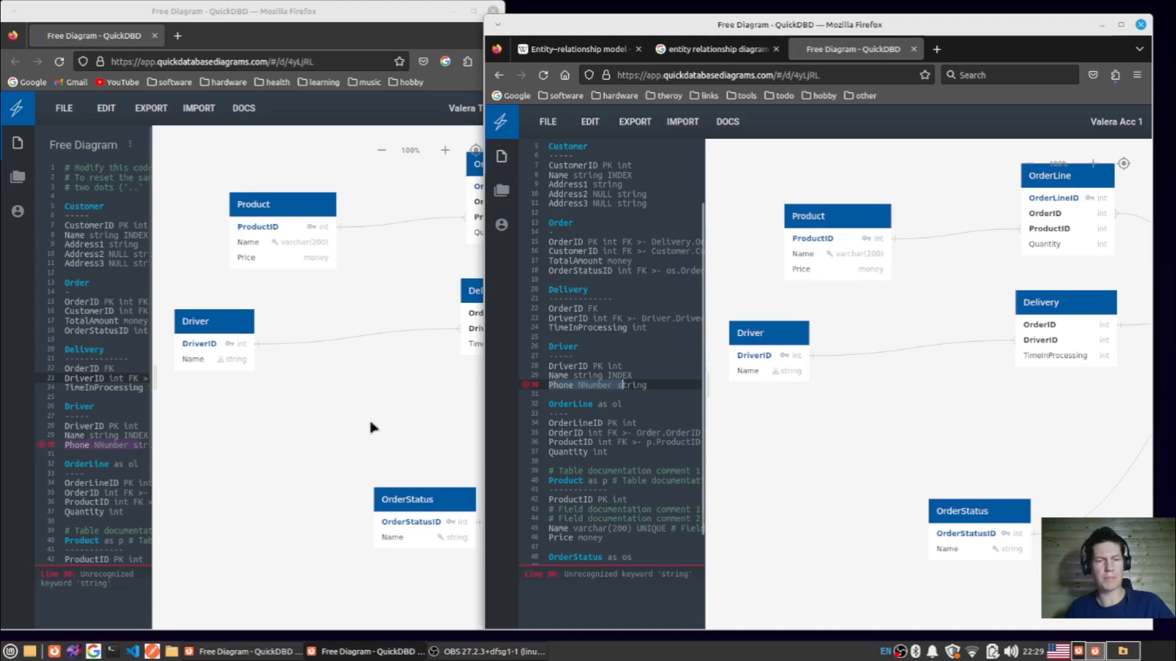
- Check the Phone line's error marker in the second account's window, and remove the extra N so the line reads "Phone Number string"
left_click(91, 425)
mouse_move(47, 452)
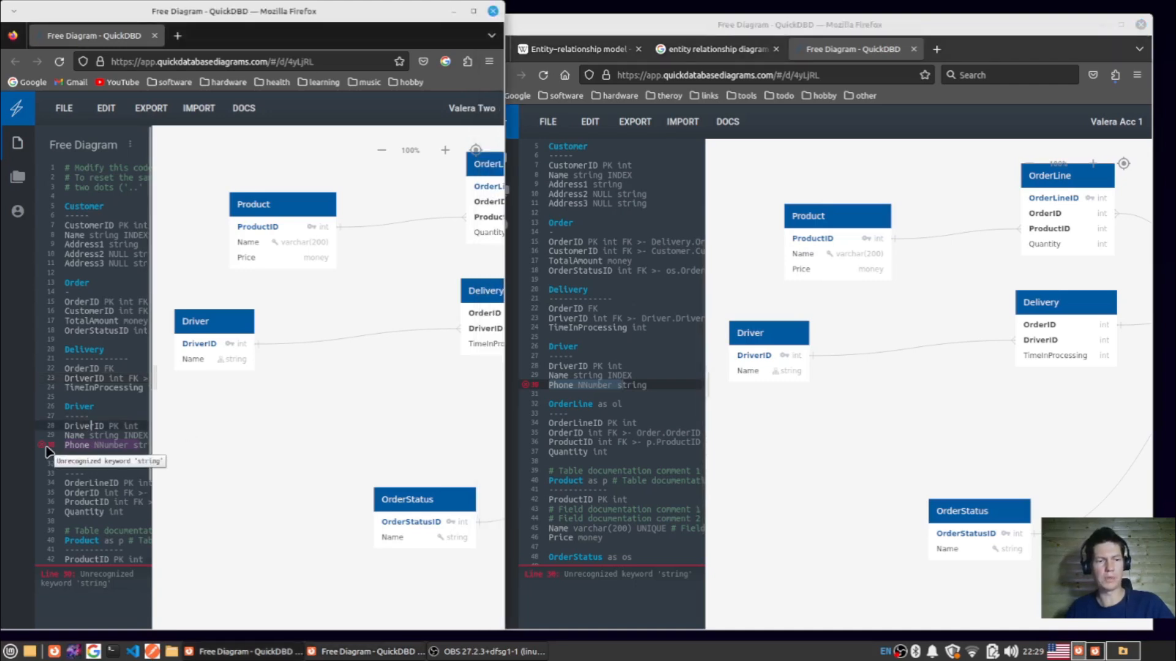
left_click(652, 383)
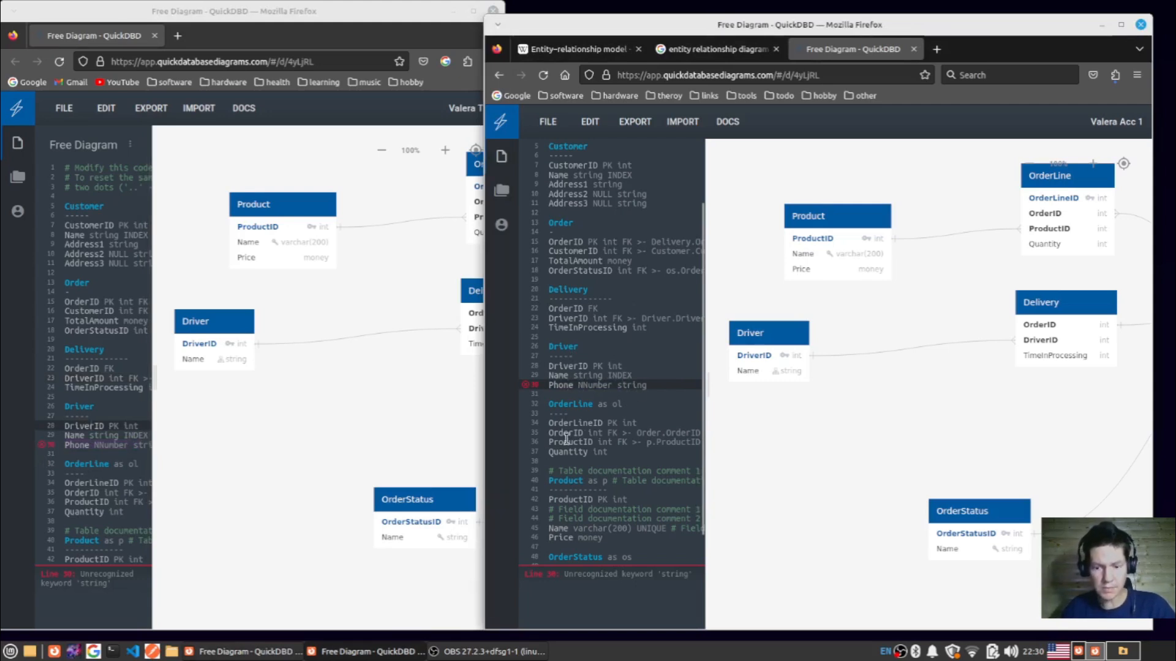
key("Delete")
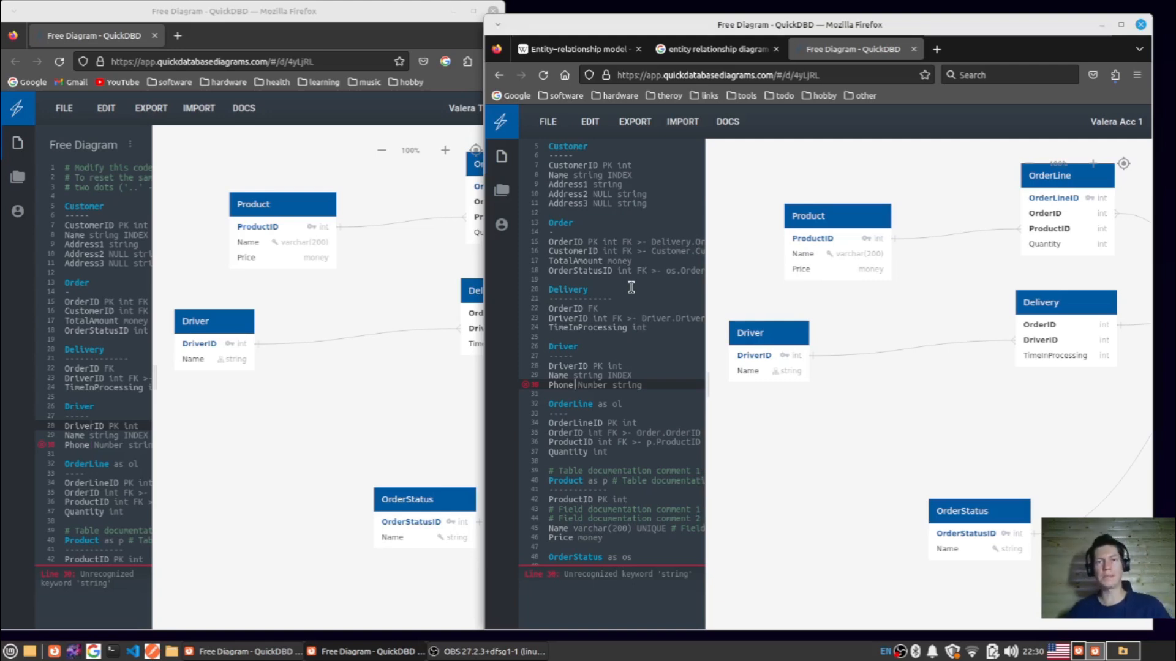
- Move the Driver table slightly lower in the diagram and try to export the schema as PostgreSQL
left_click_drag(776, 338, 787, 376)
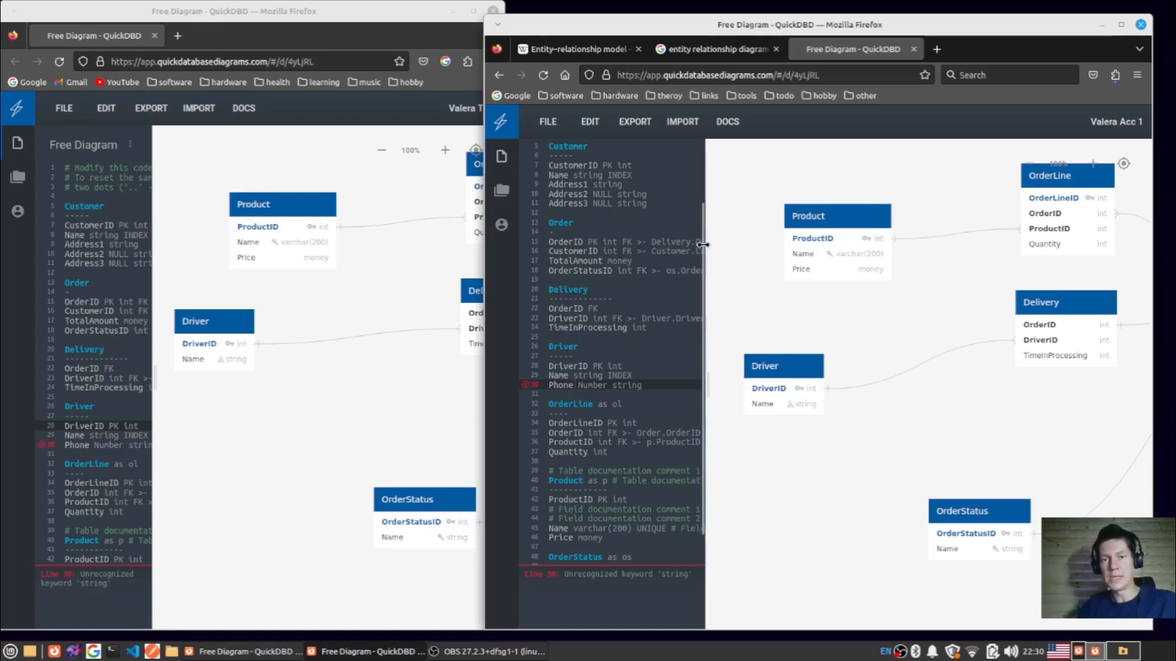
left_click(639, 120)
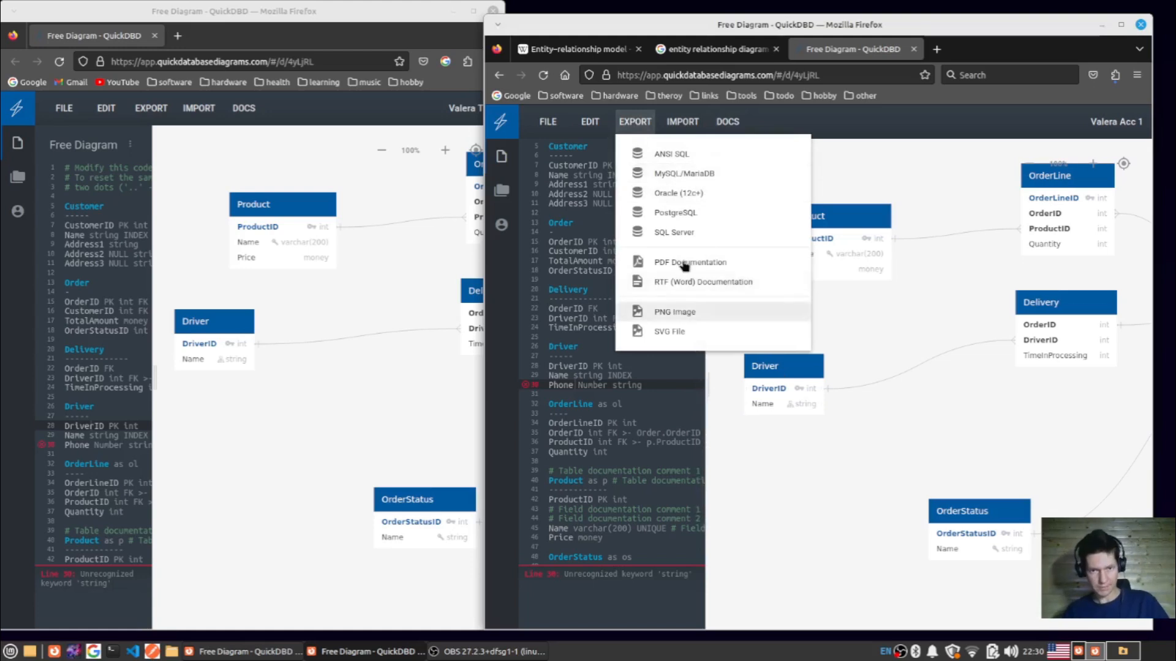
left_click(699, 213)
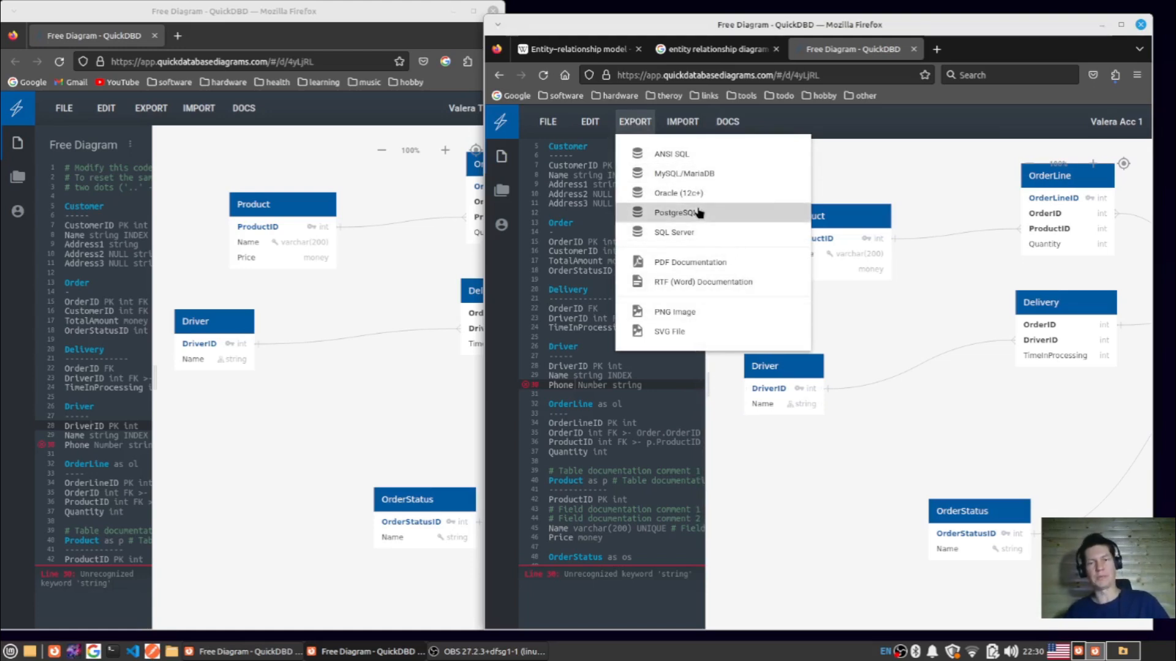
- Delete the "Phone Number string" line and its leftover blank line from the Driver table's code
key("ctrl+shift+Left")
key("ctrl+shift+Left")
key("ctrl+shift+Left")
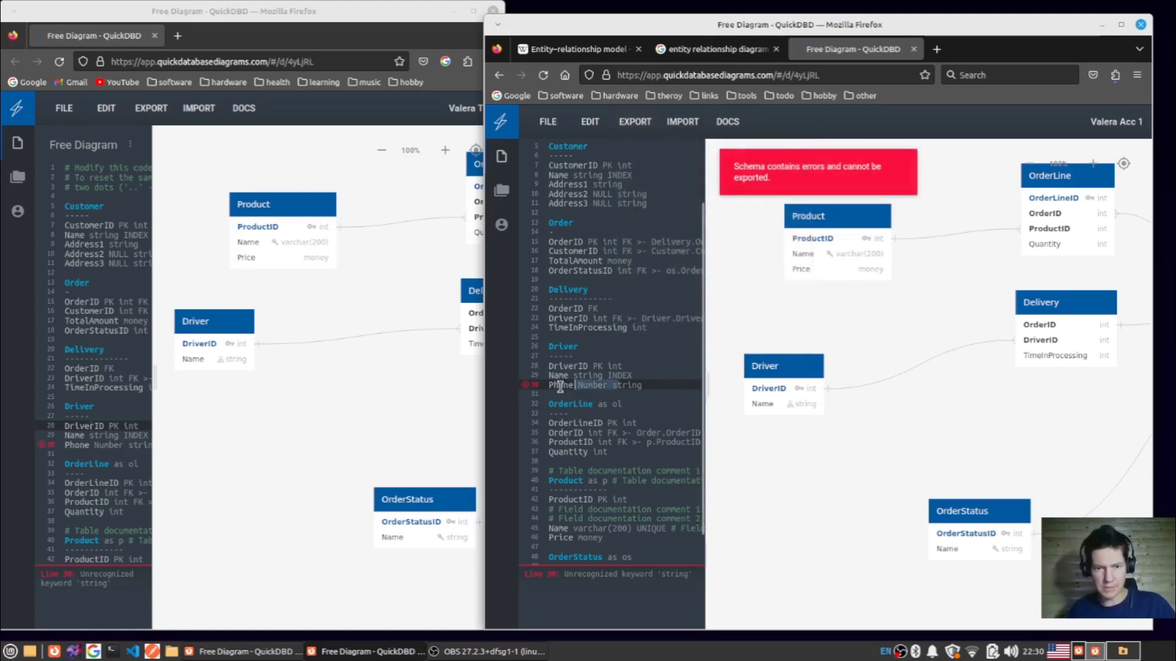
key("BackSpace")
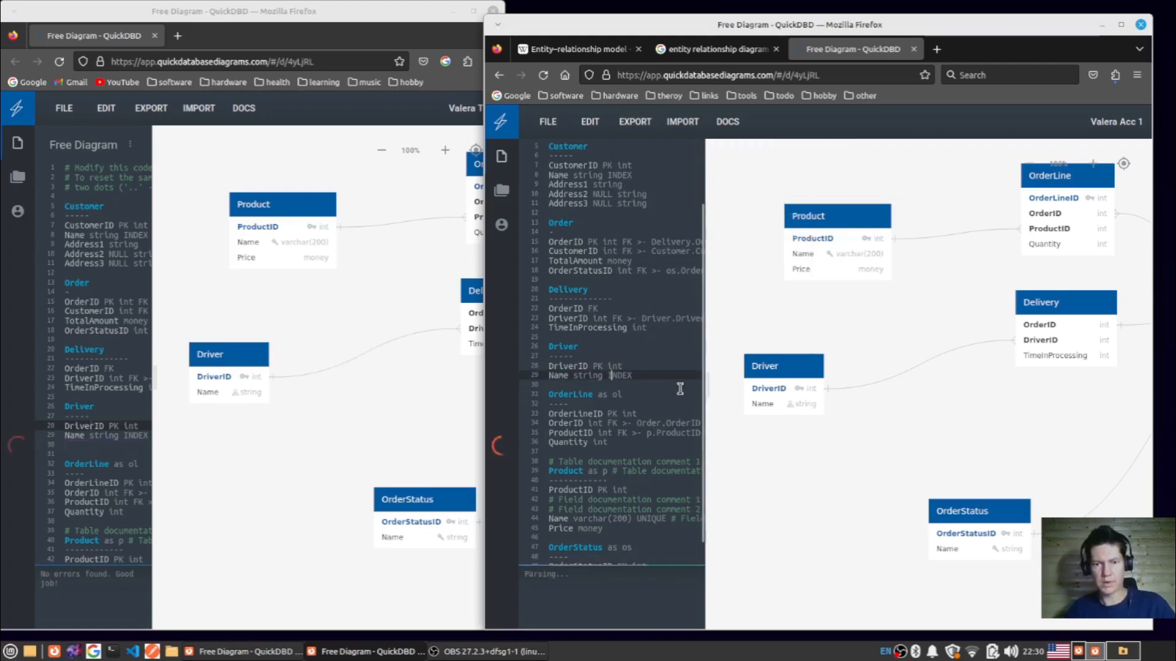
key("BackSpace")
- Try exporting the corrected schema to an SQL format, and check the Delivery table's code against the reported problem
left_click(644, 123)
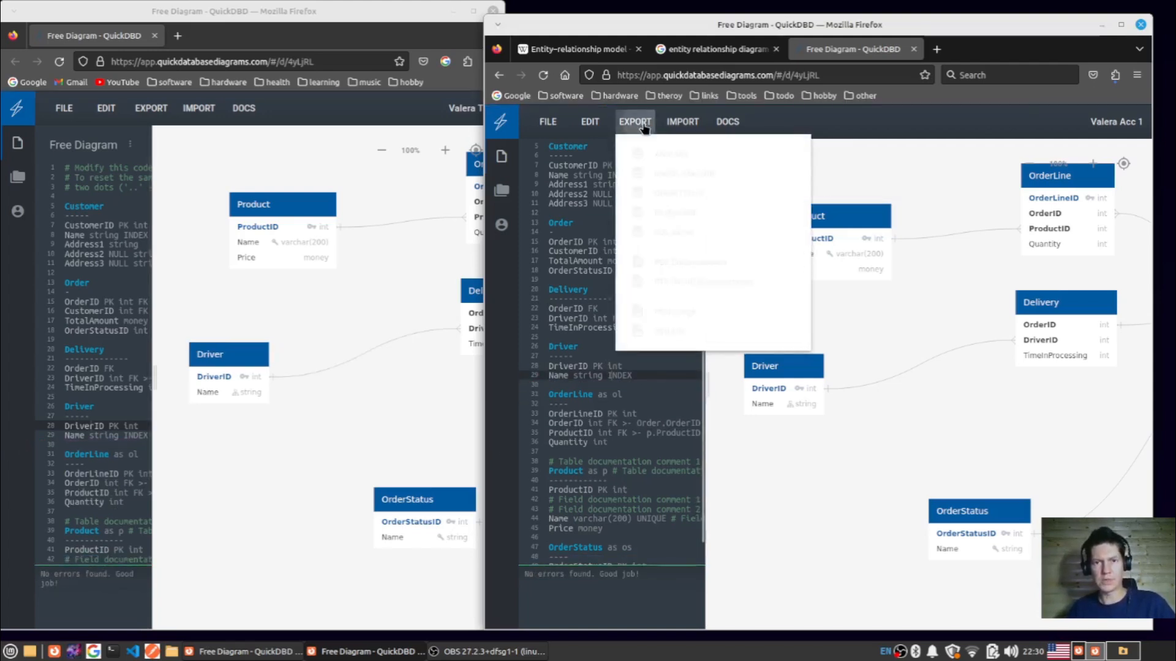
left_click(705, 223)
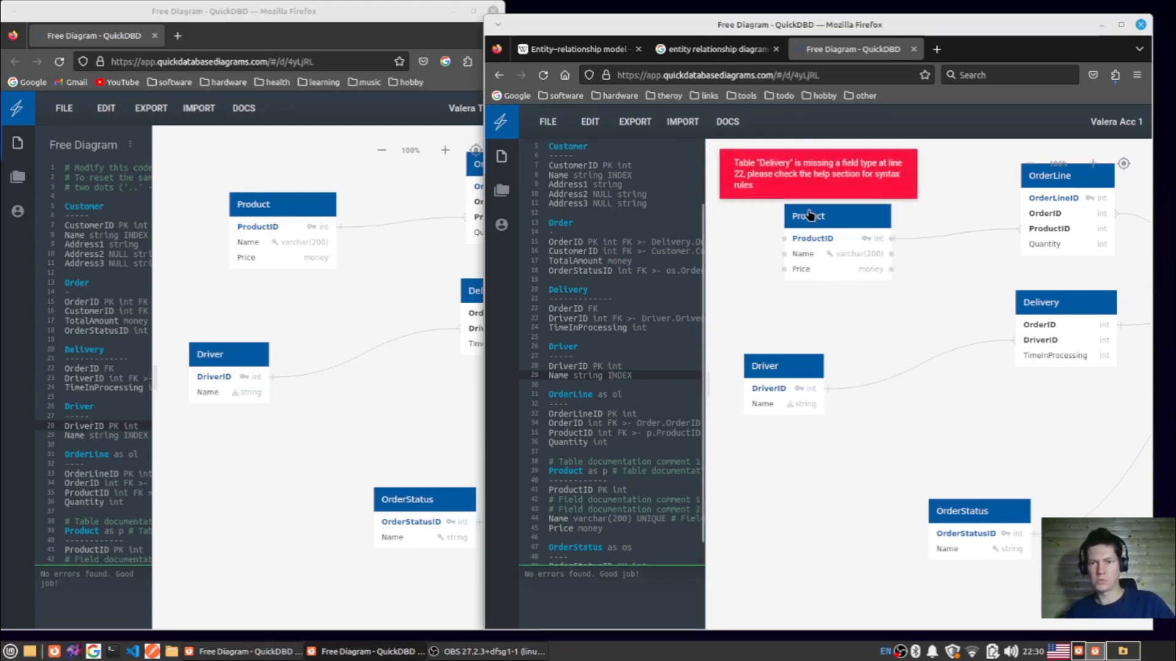
left_click(796, 177)
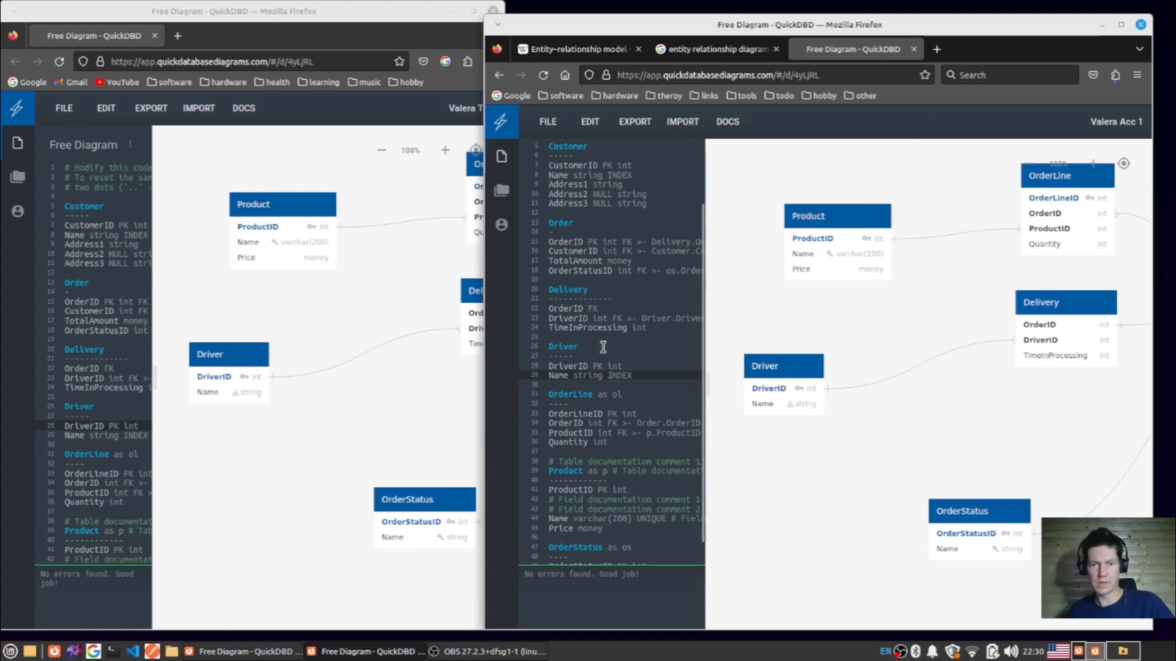
scroll(629, 440, "up", 3)
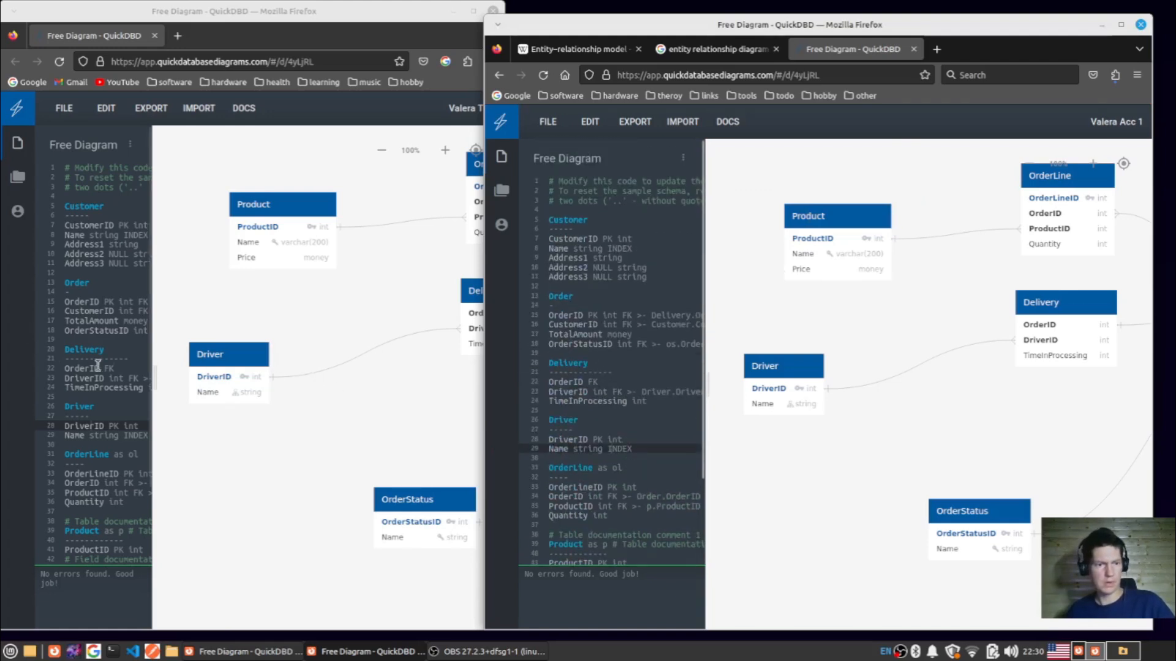
- Move the Delivery table closer to the Driver table and retry the PostgreSQL export
left_click_drag(1045, 305, 932, 316)
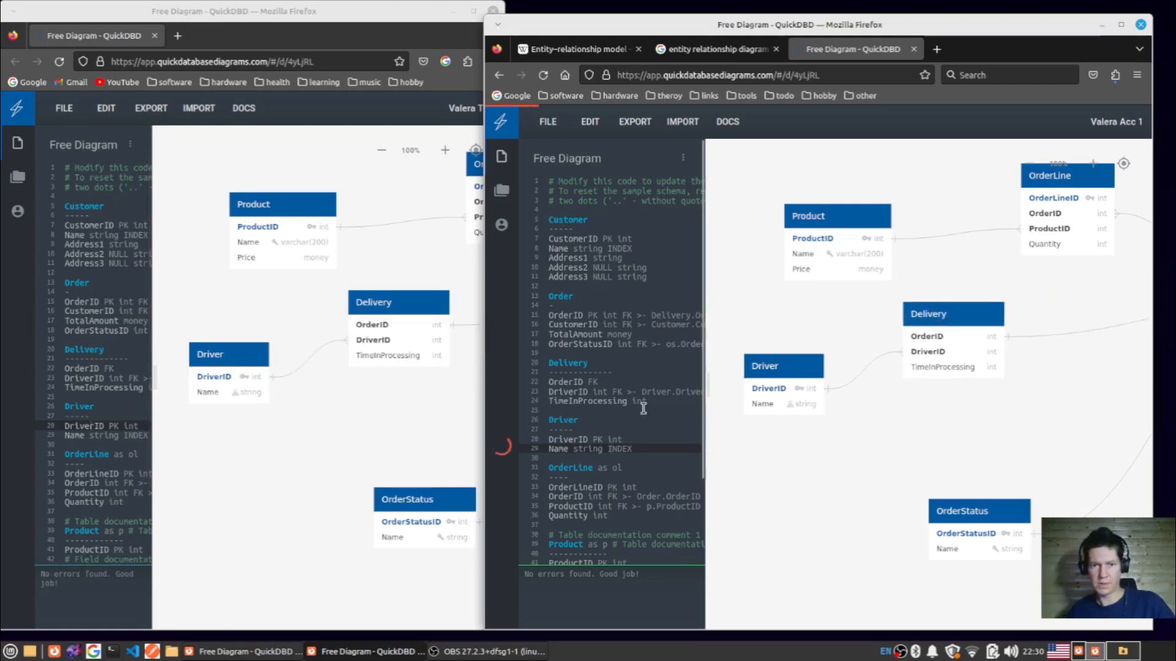
left_click(634, 123)
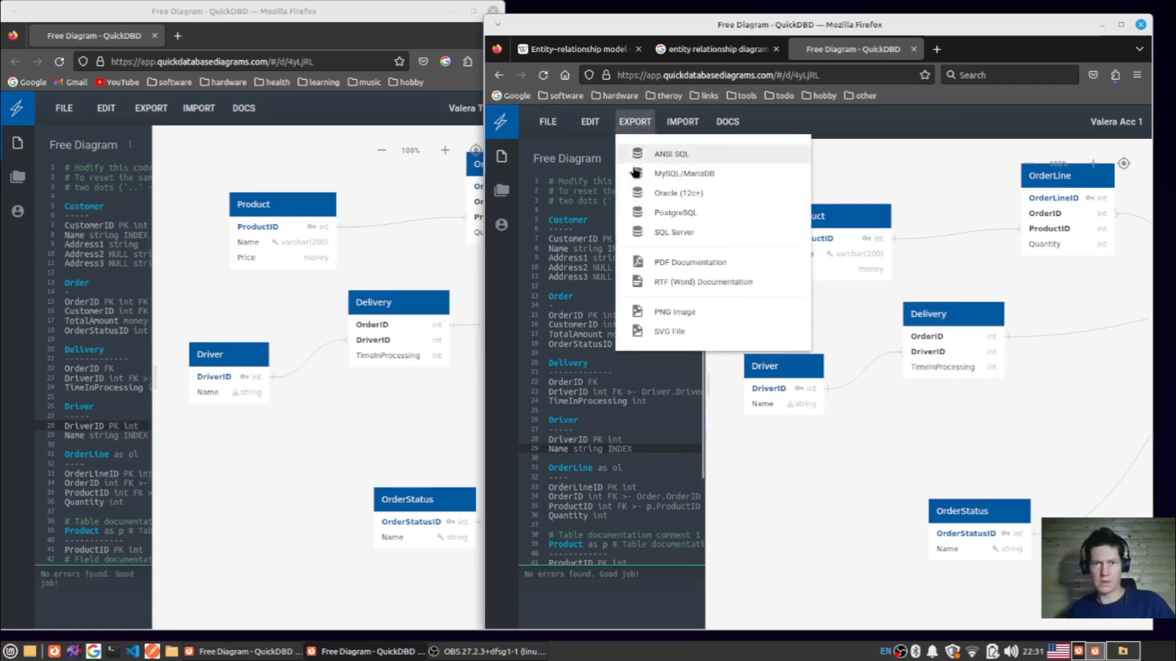
left_click(699, 211)
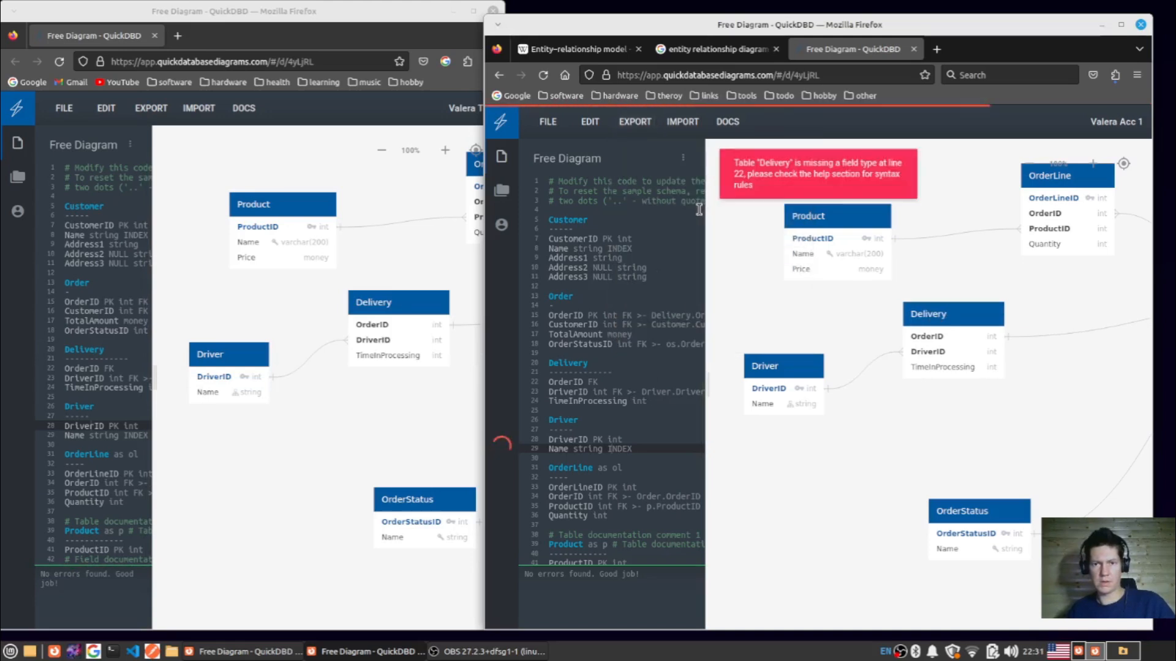
- Replace all the diagram code with ".." and confirm loading the sample diagram in both account windows
left_click(630, 240)
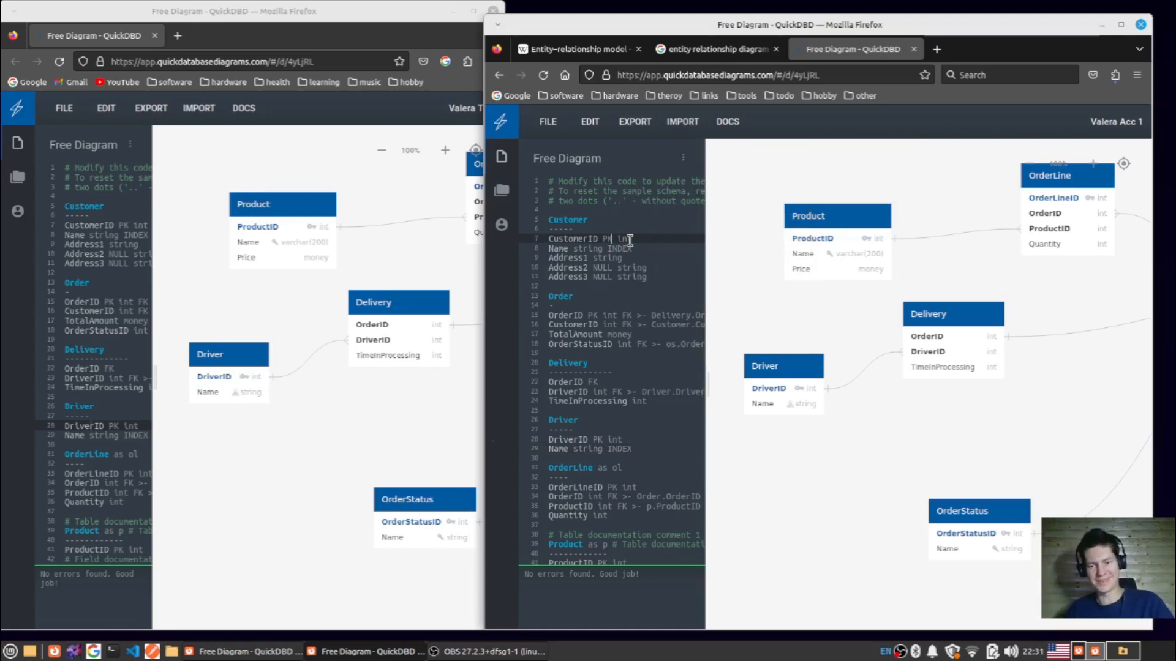
key("ctrl+a")
key("Delete")
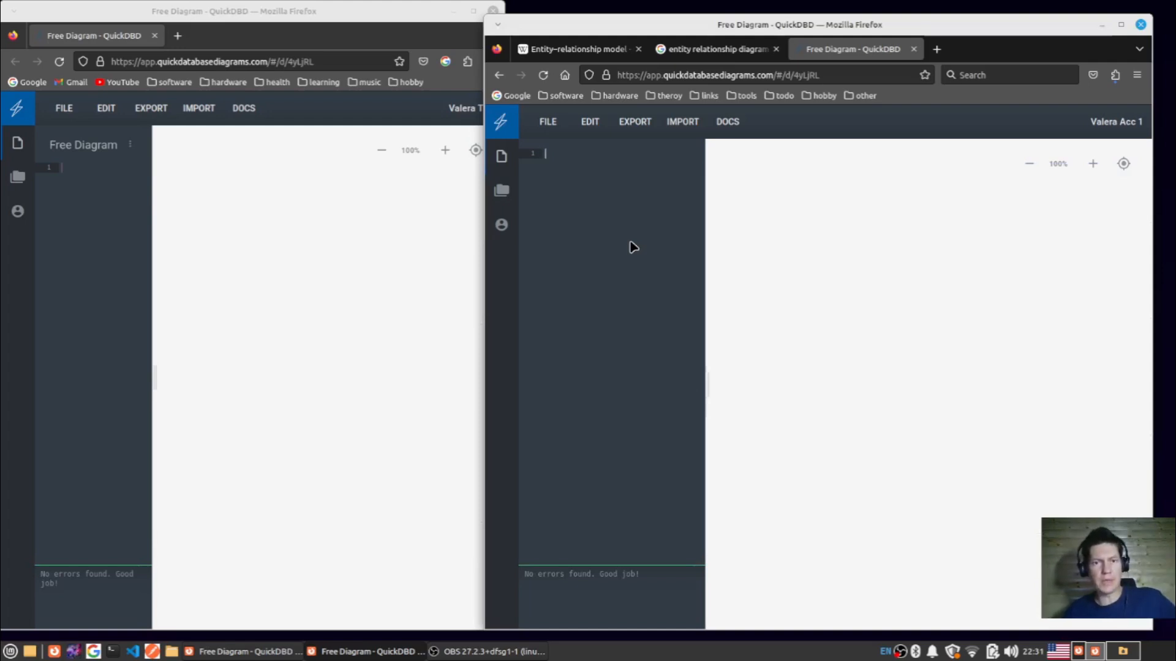
type("..")
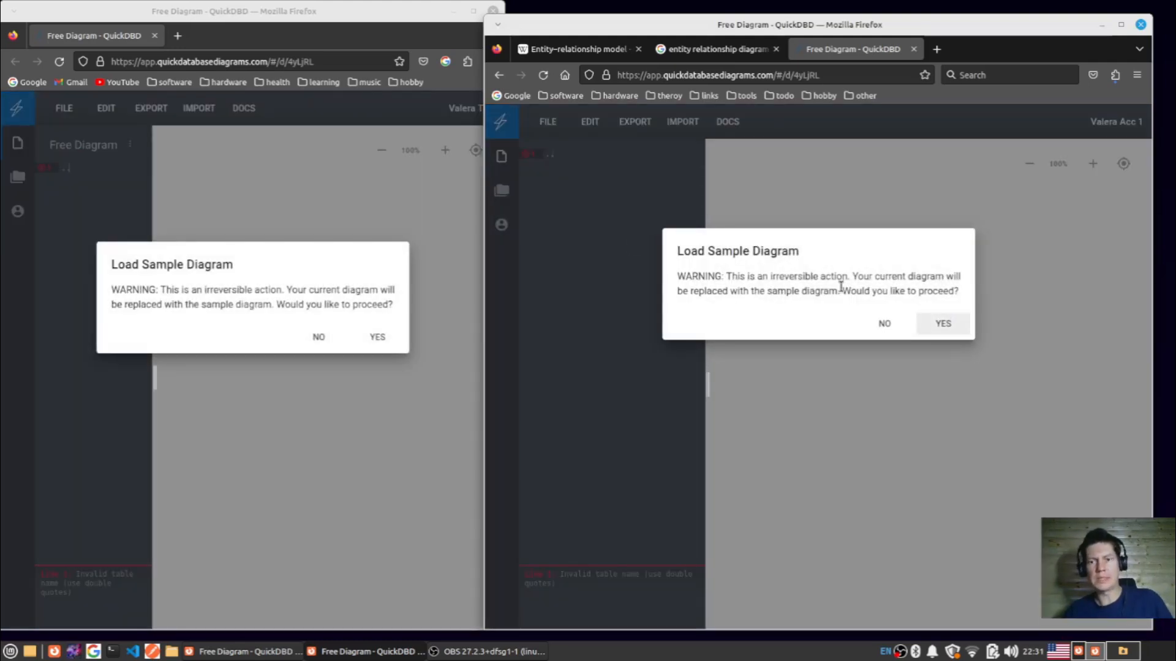
left_click(945, 324)
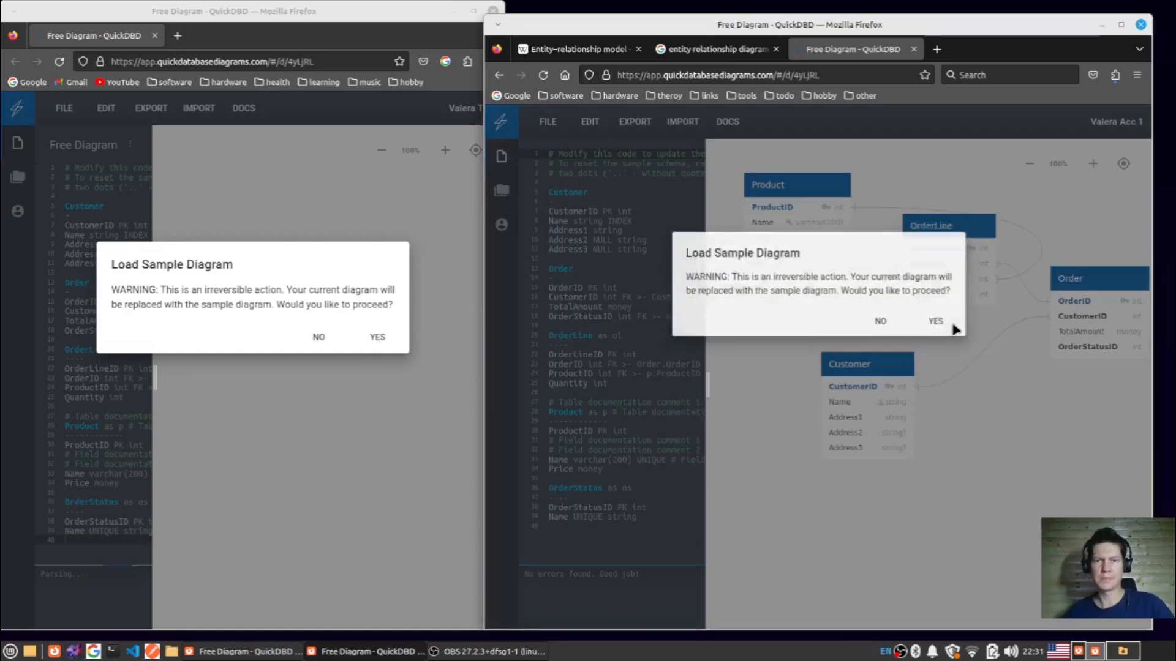
left_click(946, 324)
left_click(945, 323)
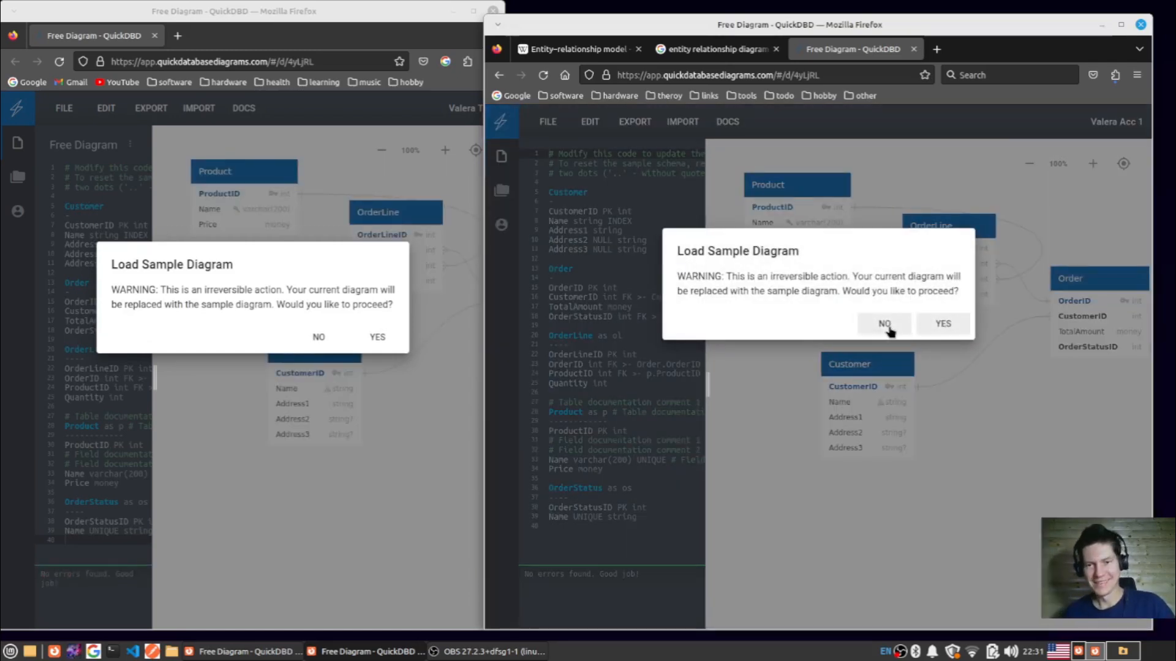
left_click(942, 323)
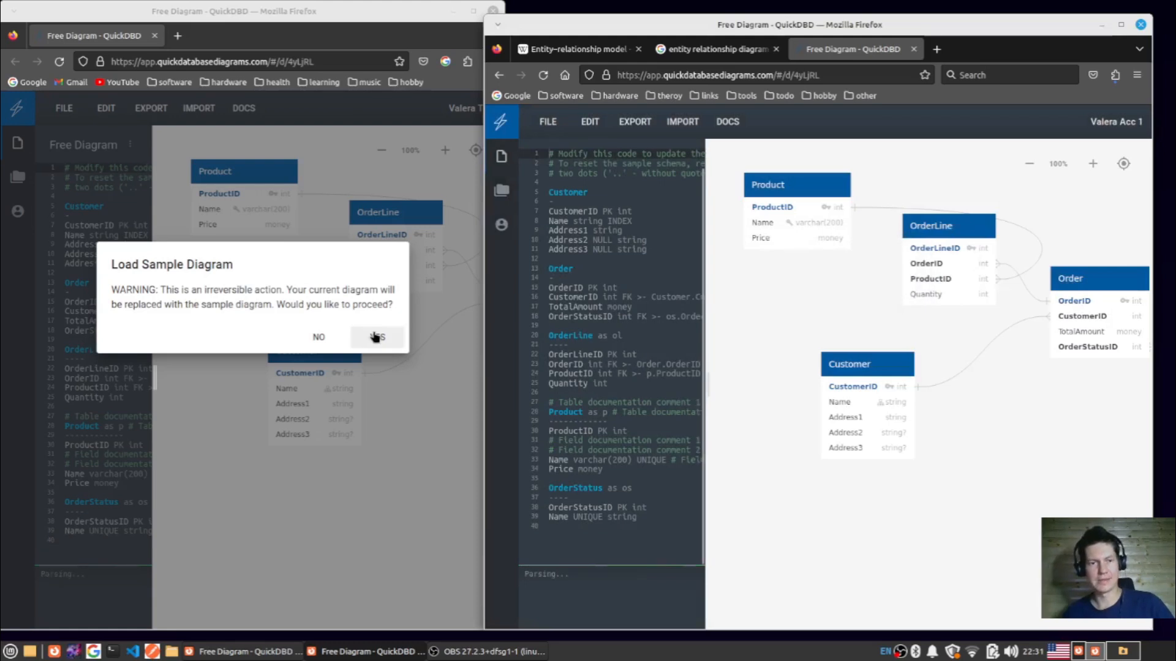
left_click(375, 337)
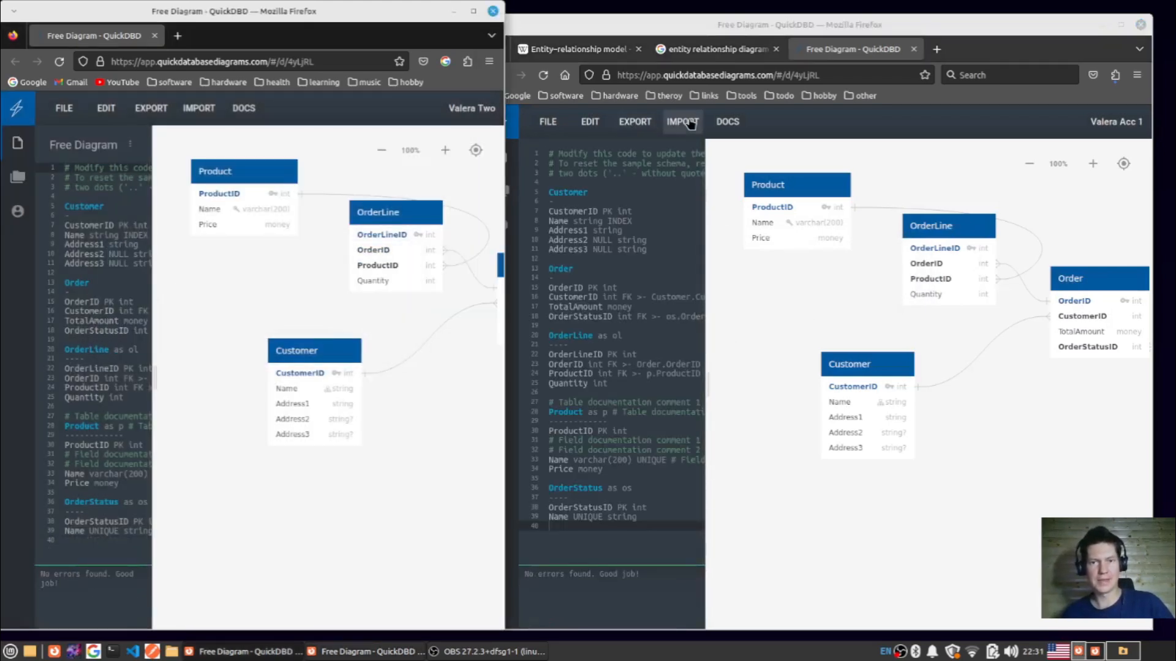
- Export the sample diagram as PostgreSQL, open the downloaded QuickDBD-Free Diagram.sql file and review its table and constraint statements
left_click(634, 121)
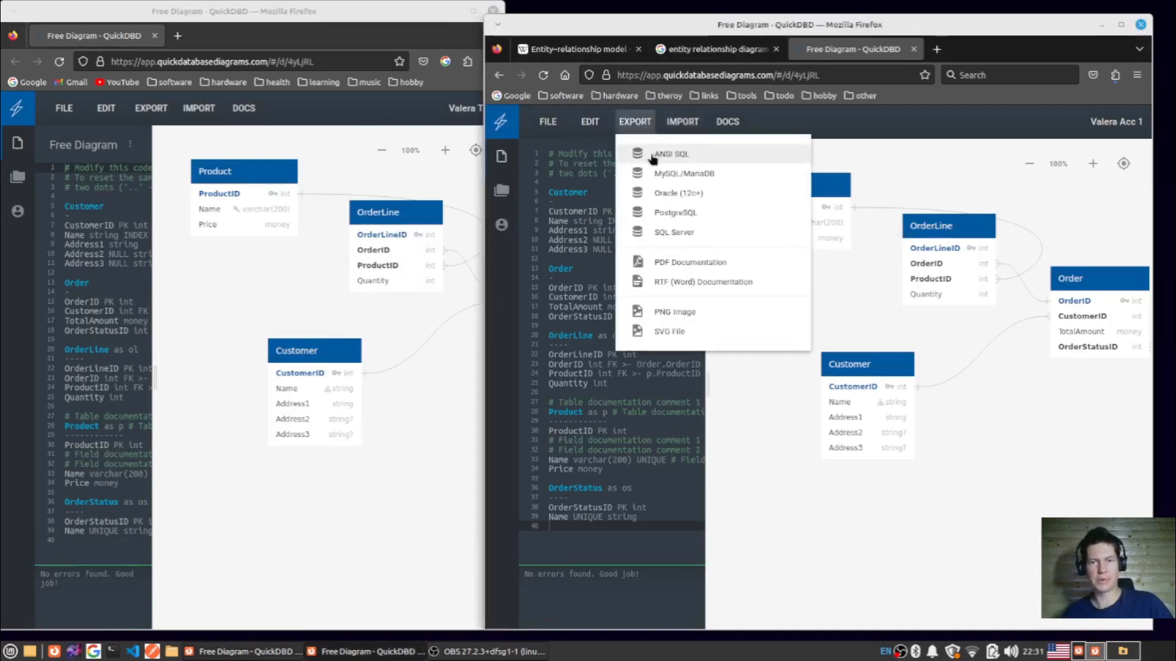
left_click(677, 213)
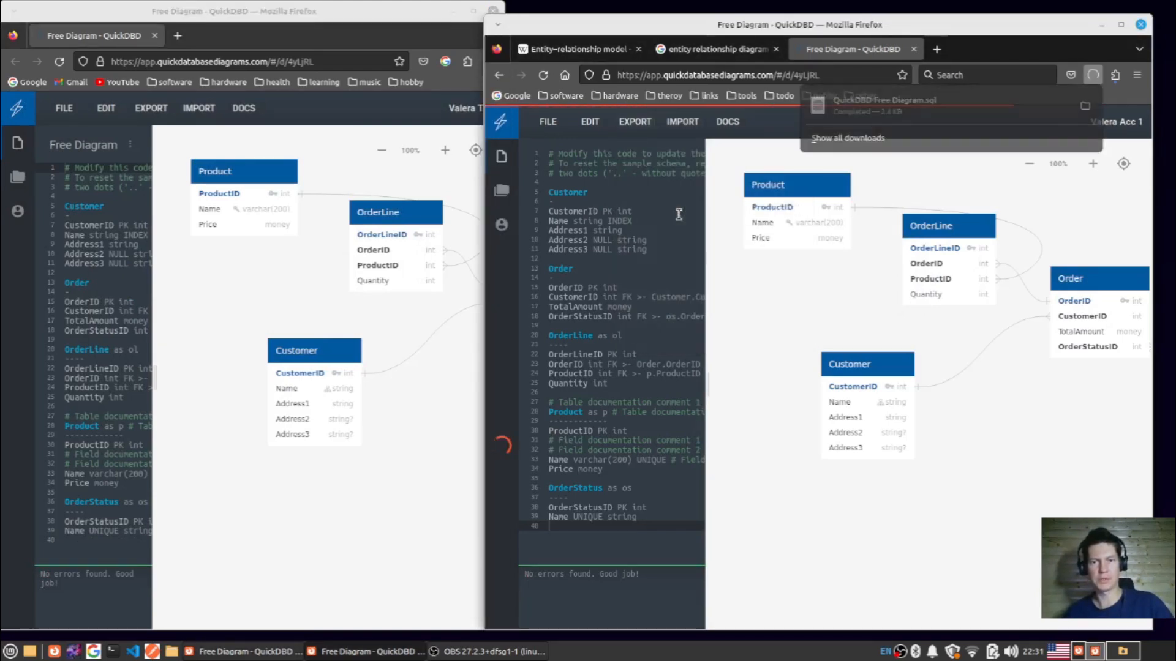
left_click(859, 106)
left_click_drag(376, 10, 709, 71)
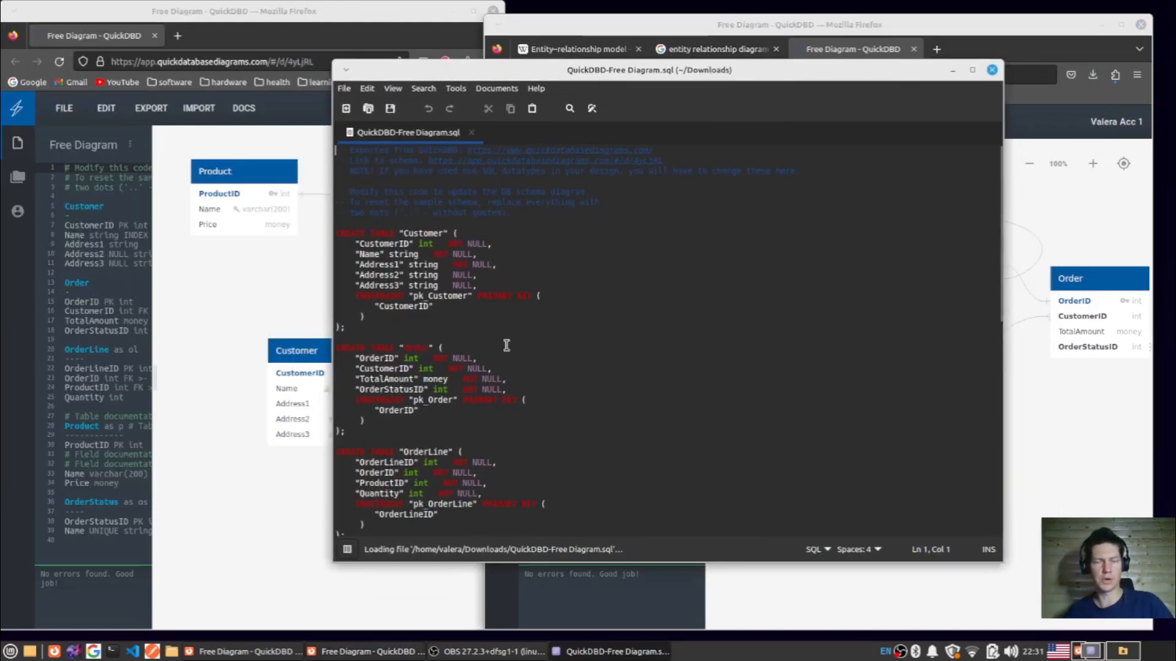
scroll(527, 294, "down", 10)
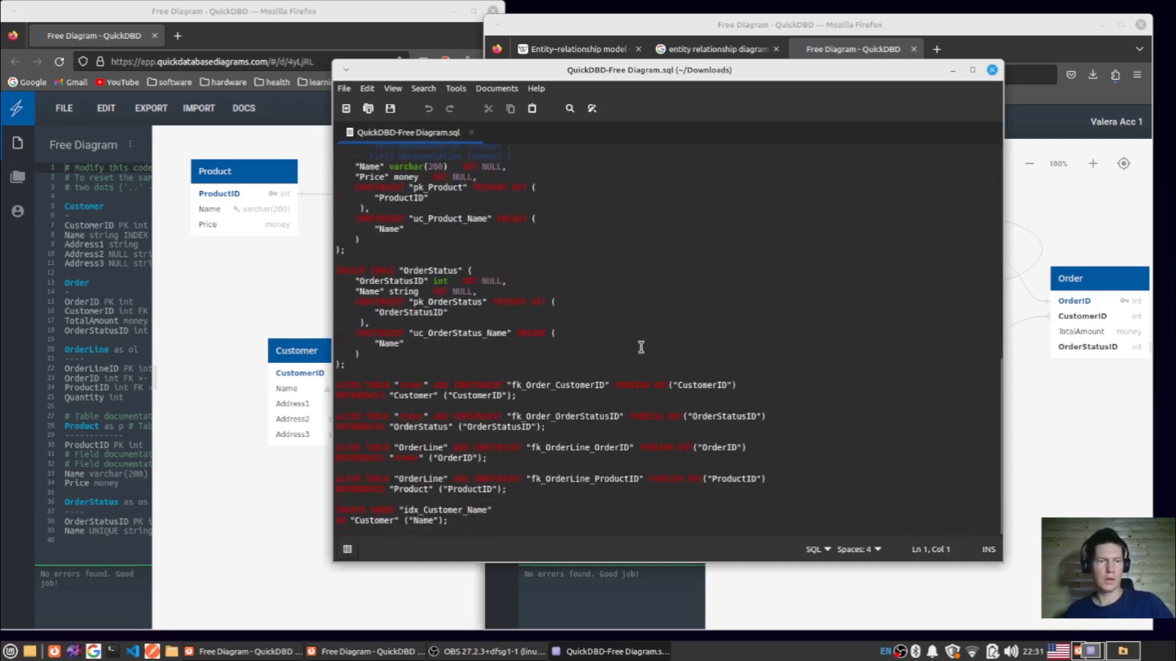
scroll(641, 347, "up", 10)
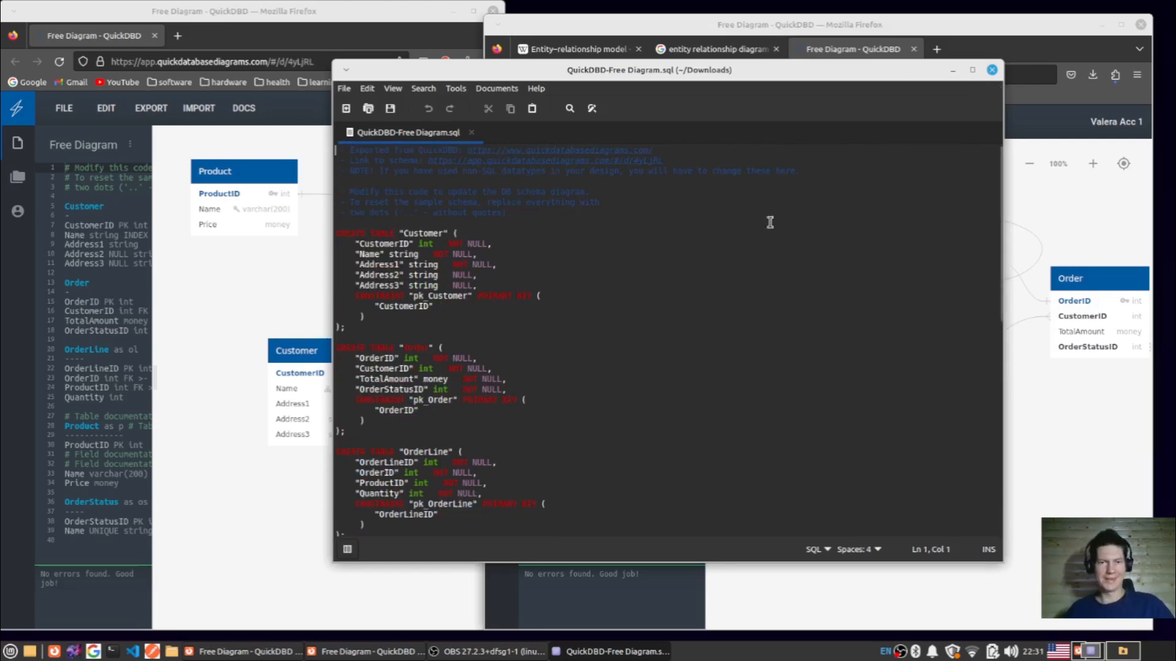
left_click_drag(720, 74, 677, 103)
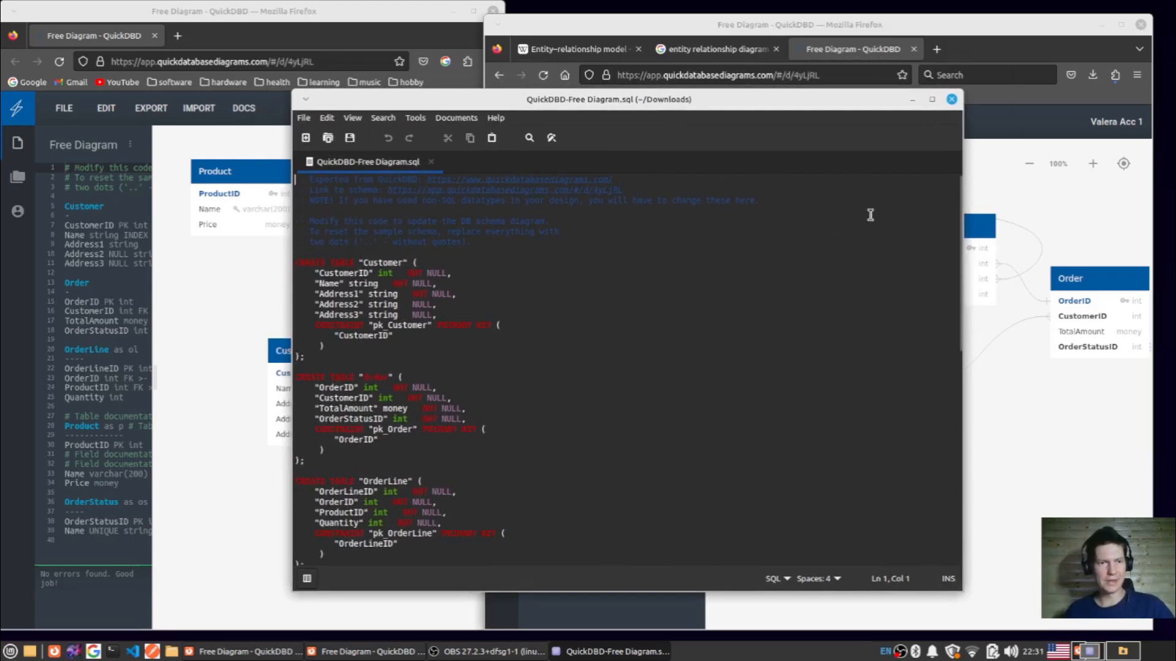
- Return from the exported SQL file to the two account browser windows and maximize the first account's diagram window
left_click(864, 52)
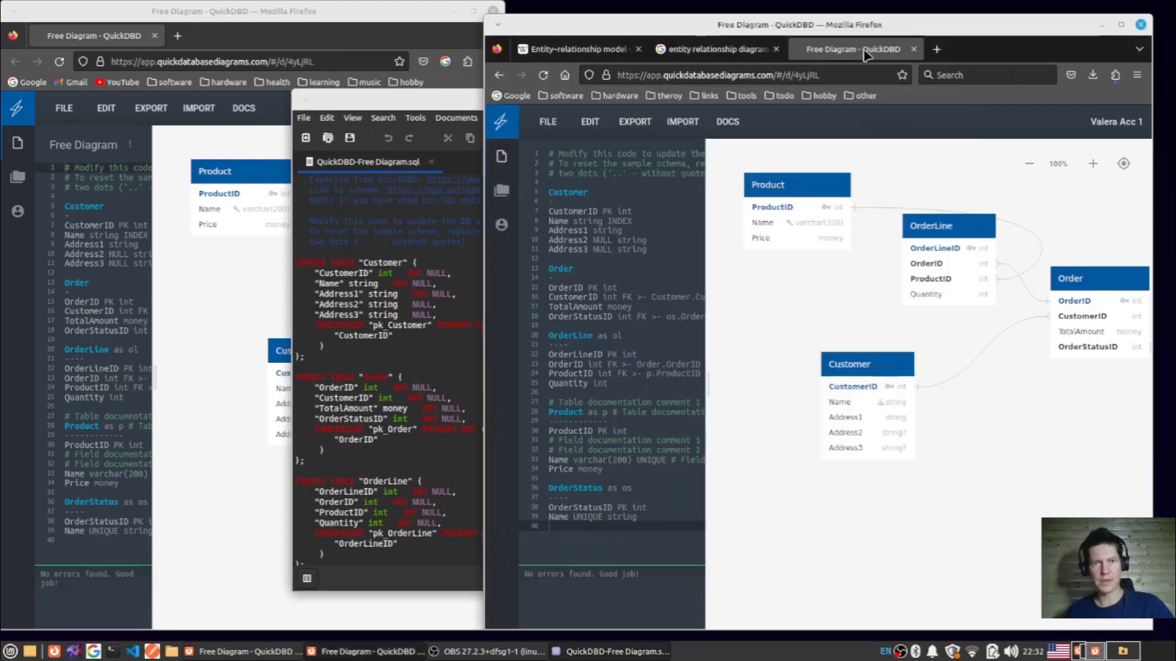
left_click(110, 39)
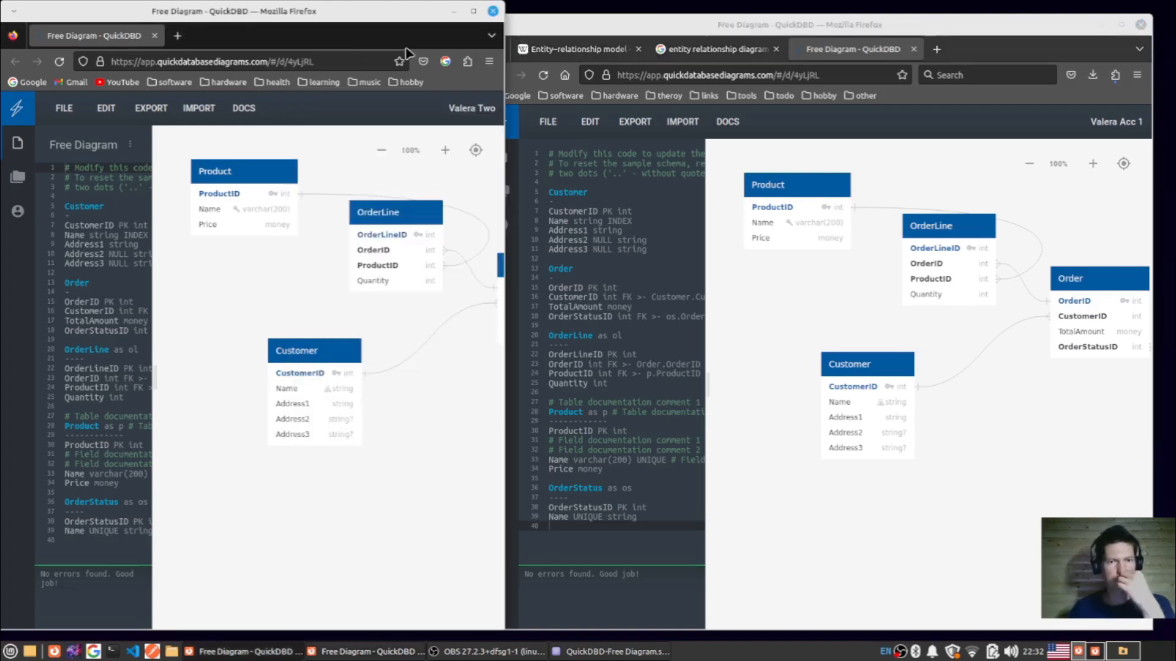
left_click(1122, 26)
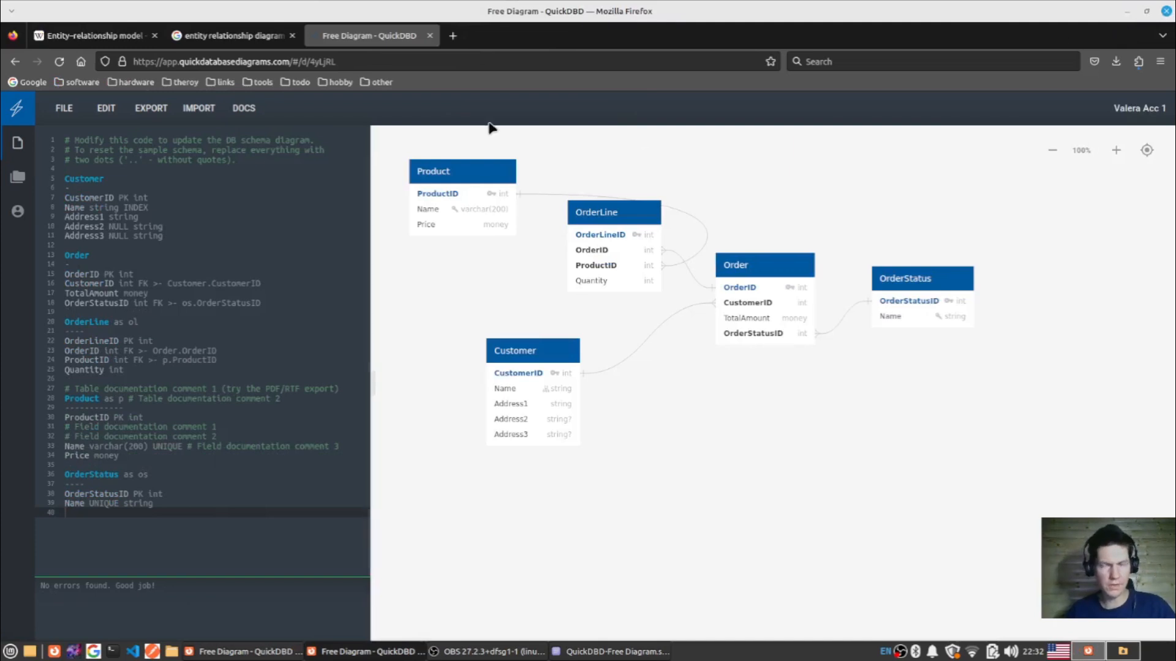
- Open the built-in documentation and skim the Tables section on constraints, composite keys, non-standard names and default values
left_click(238, 110)
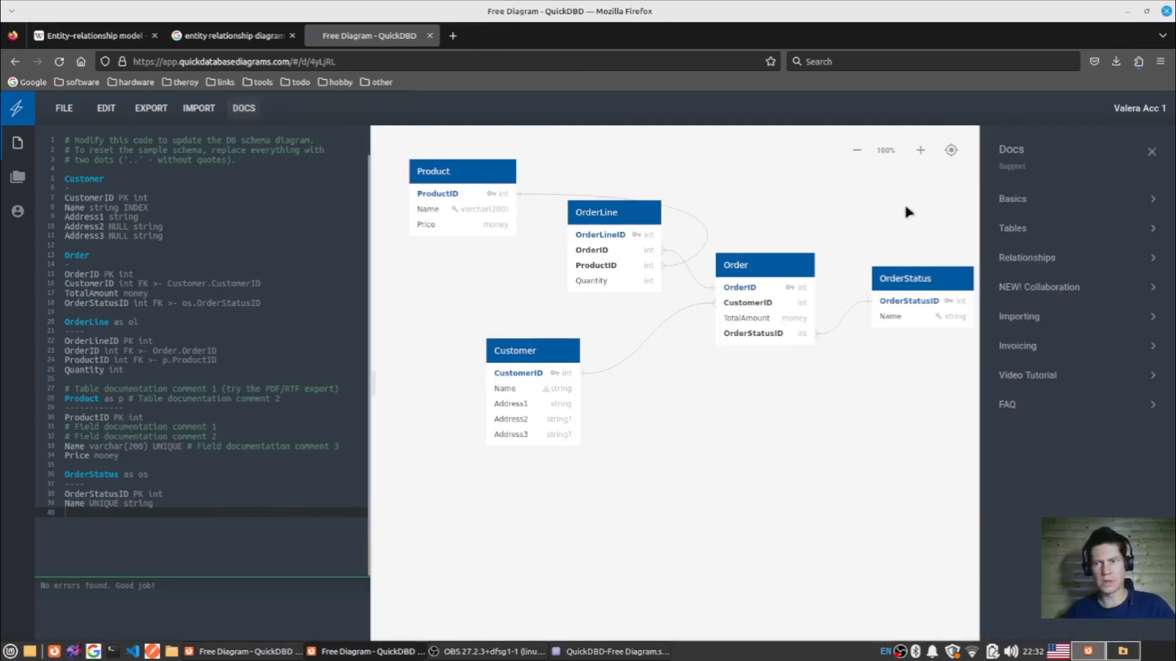
left_click(1037, 232)
scroll(1073, 331, "down", 10)
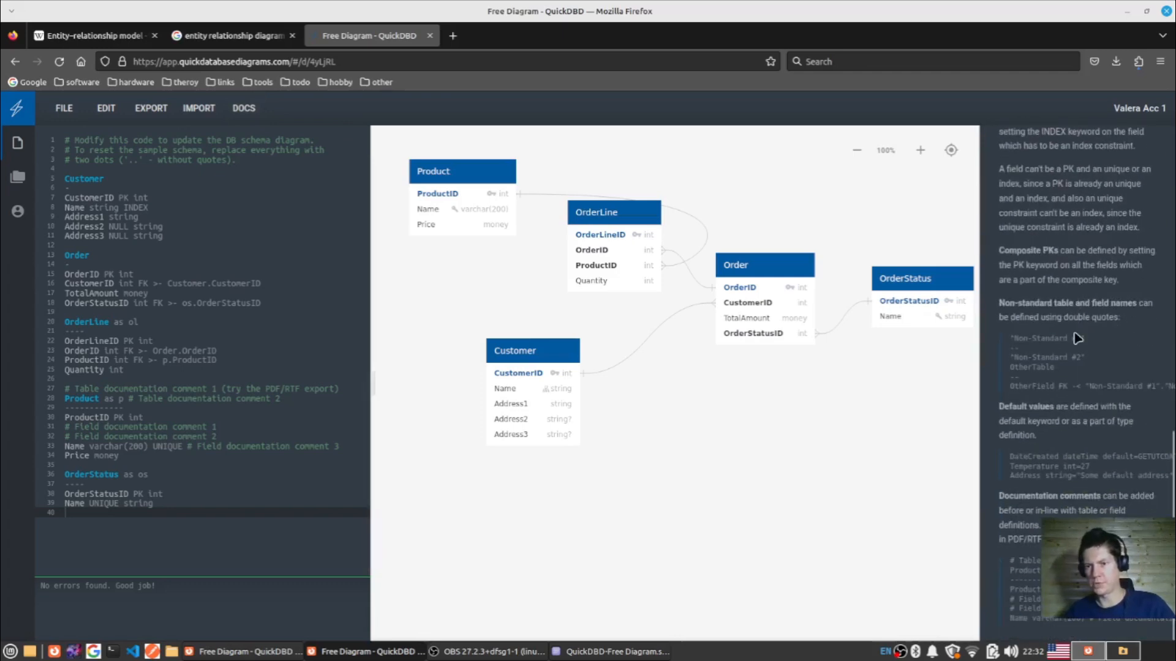
scroll(1055, 407, "up", 10)
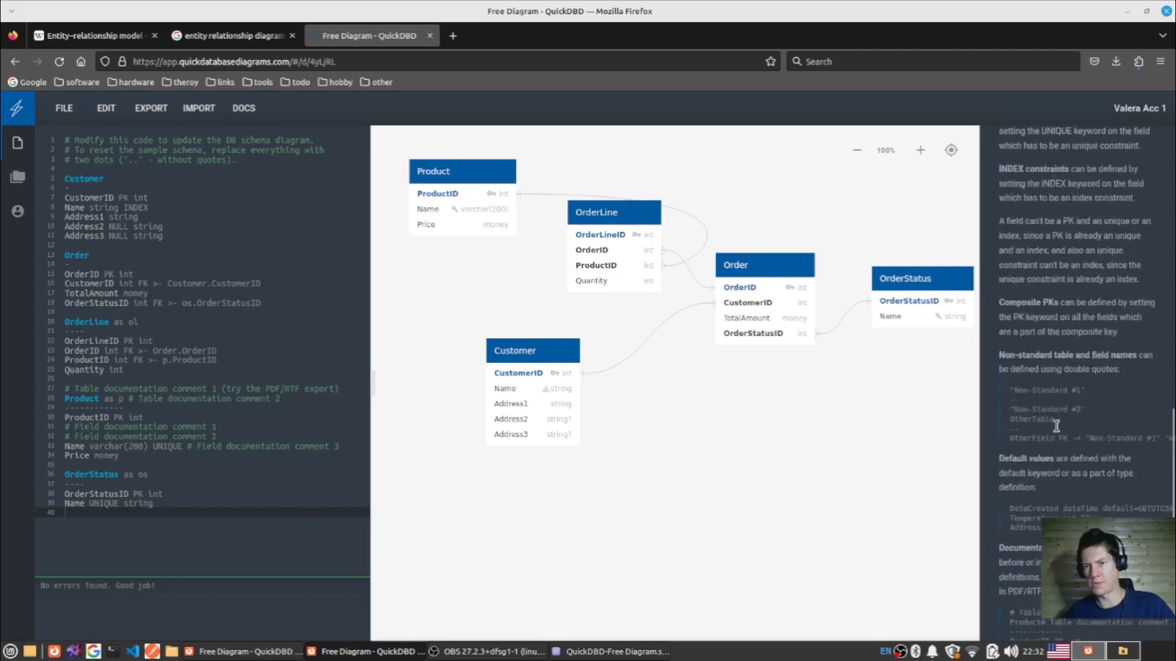
left_click(992, 156)
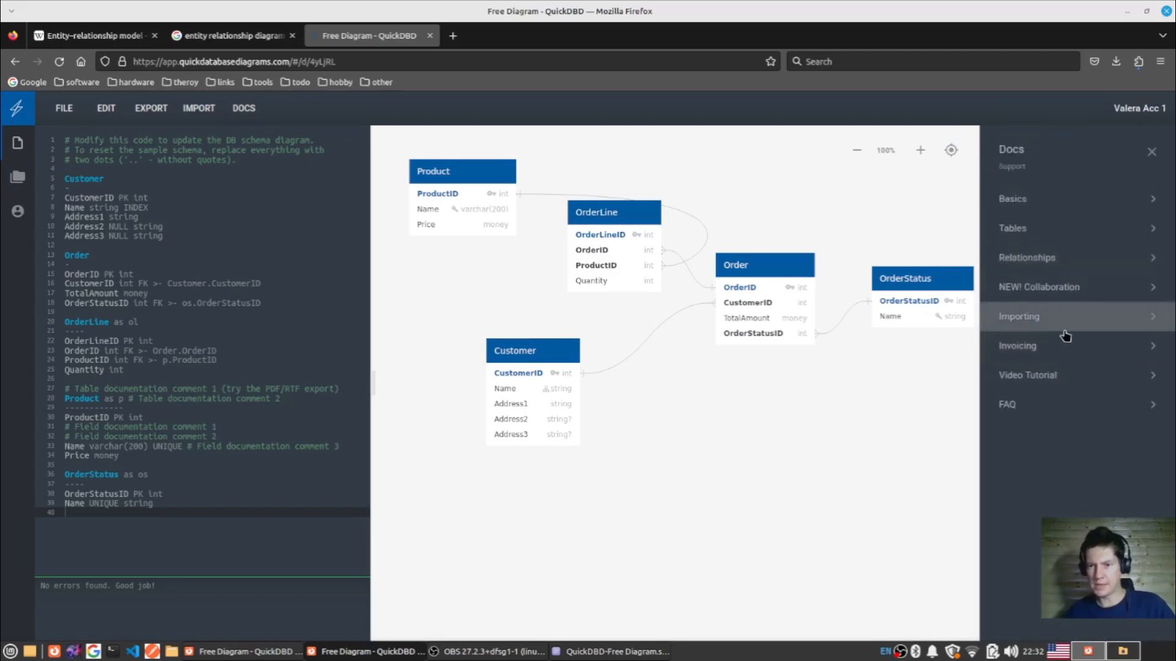
- Review the Relationships documentation and check which database formats the schema can be imported from
left_click(1077, 257)
scroll(1079, 306, "down", 3)
scroll(1071, 275, "up", 3)
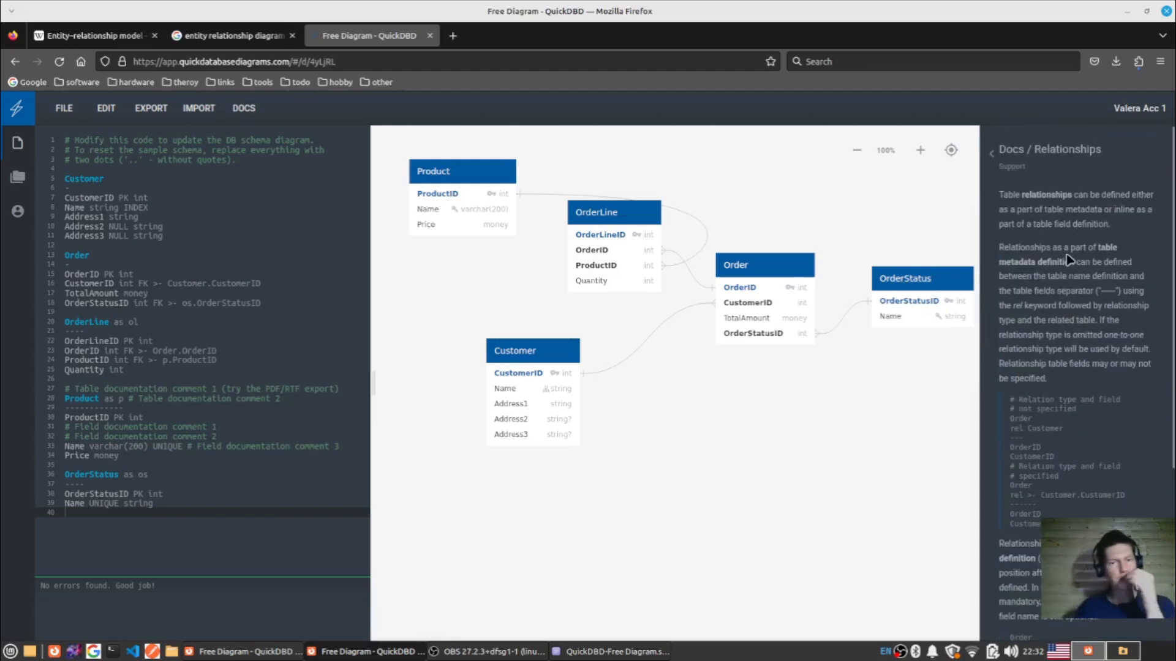
left_click(191, 111)
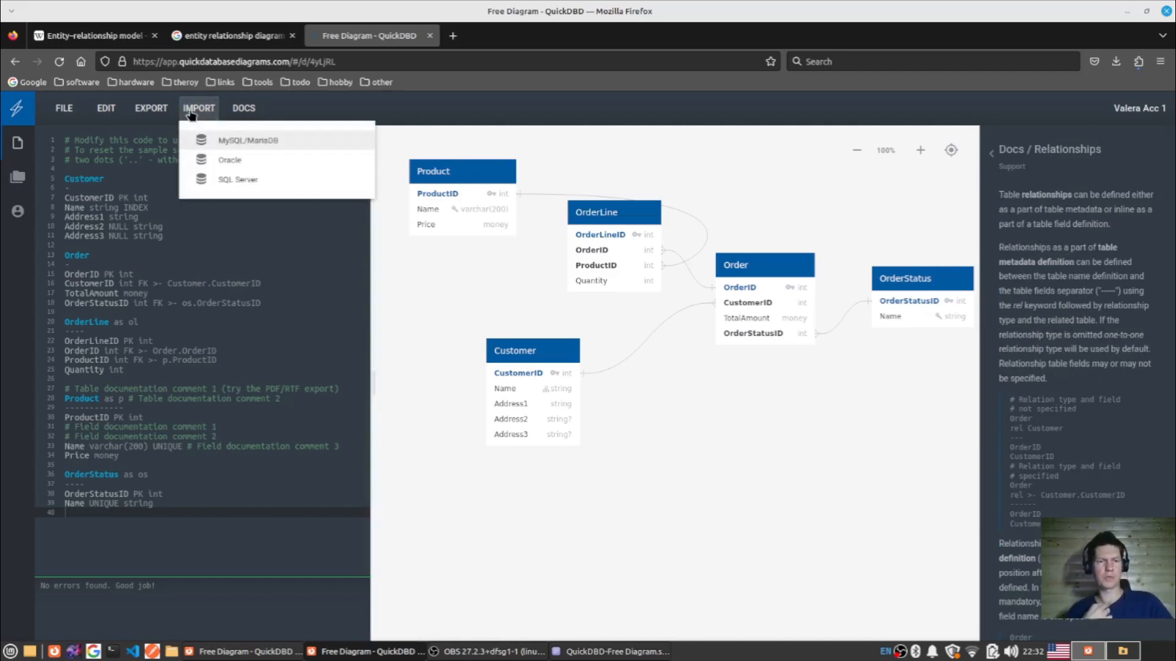
left_click(519, 194)
- Apply the Basic color palette to the diagram, move the OrderLine table slightly down and left, and nudge the Order table
left_click(63, 112)
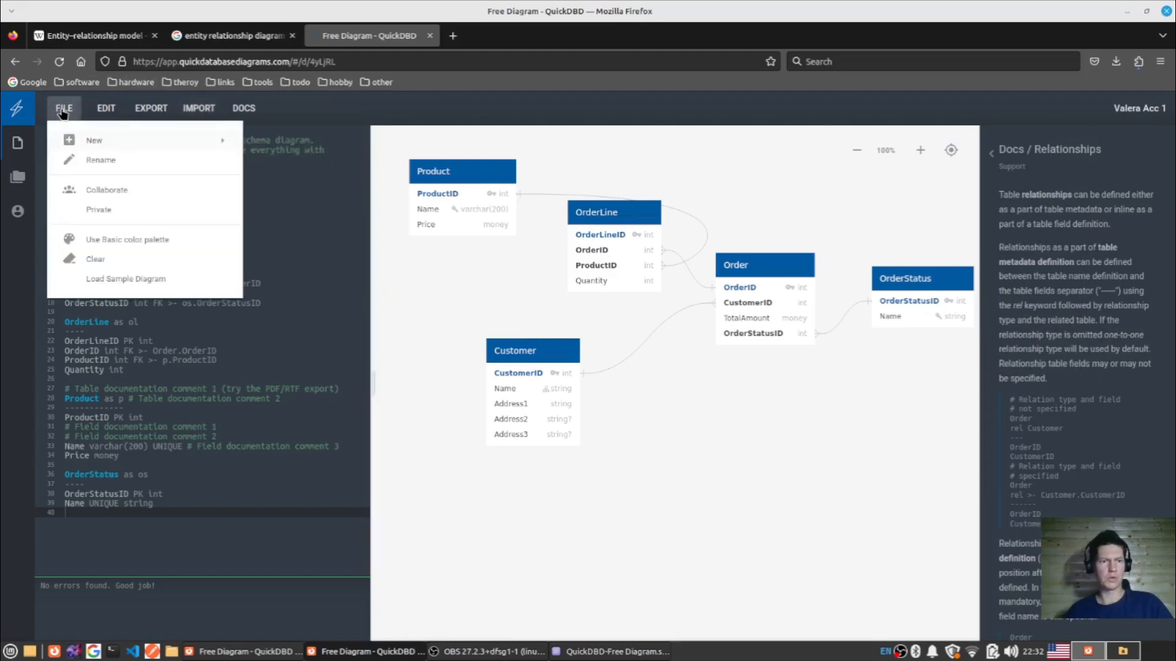
left_click(153, 238)
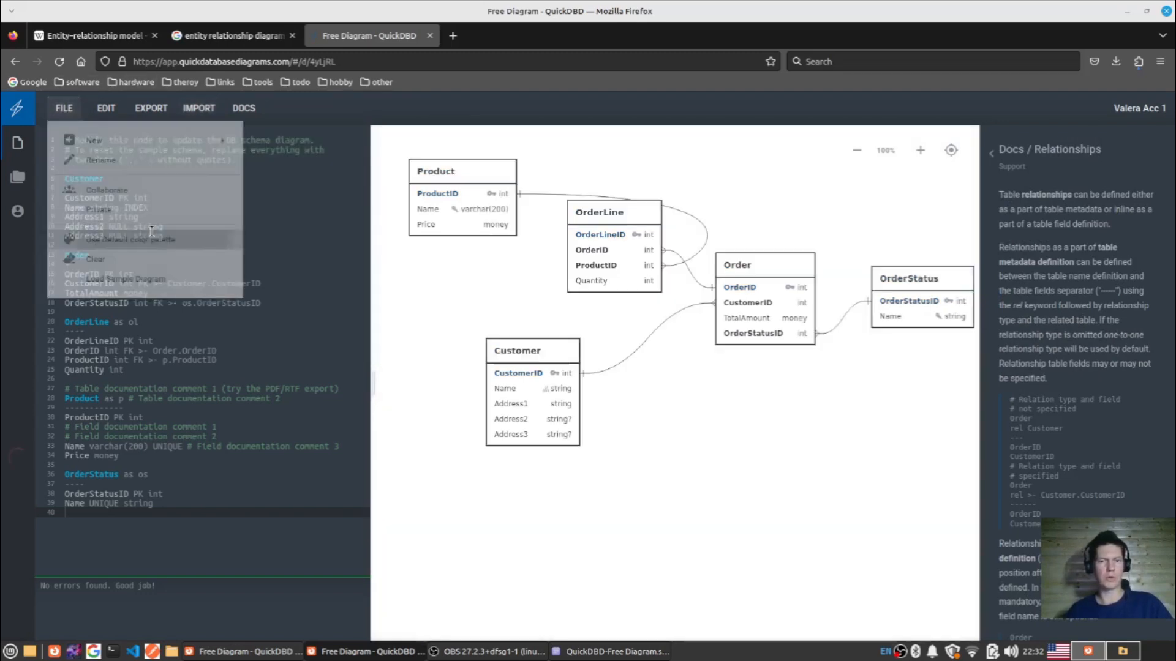
left_click_drag(634, 236, 611, 265)
left_click_drag(773, 277, 775, 275)
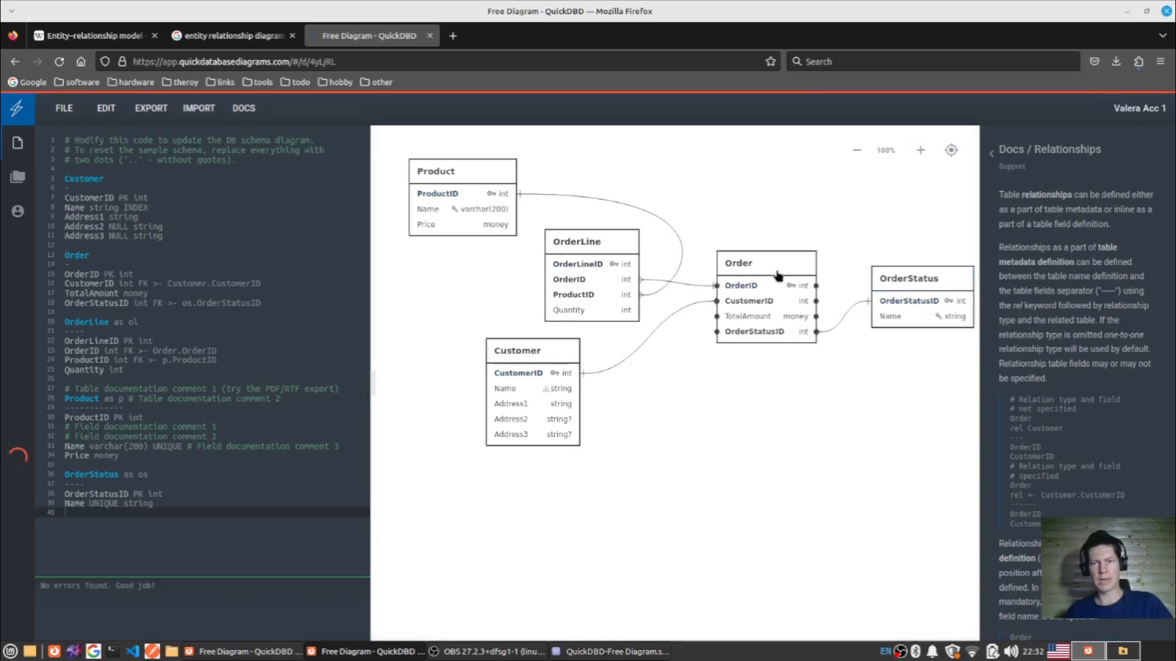
- Switch the diagram back to the Default color palette and check the palette option again without changing it
left_click(64, 109)
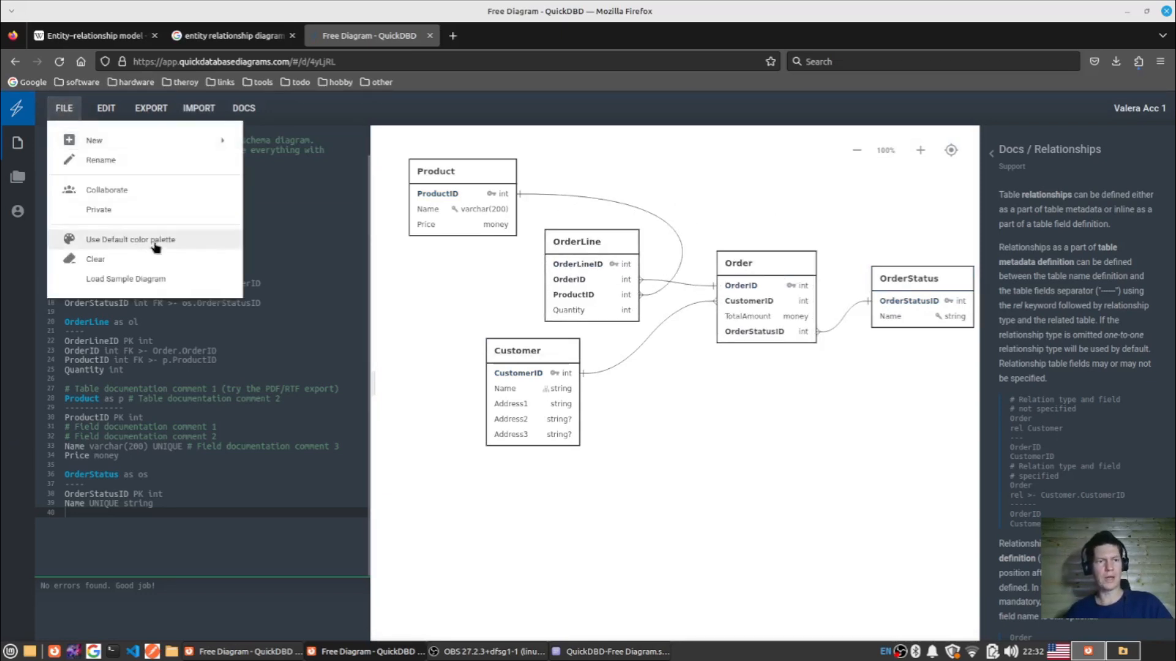
left_click(132, 239)
left_click(63, 107)
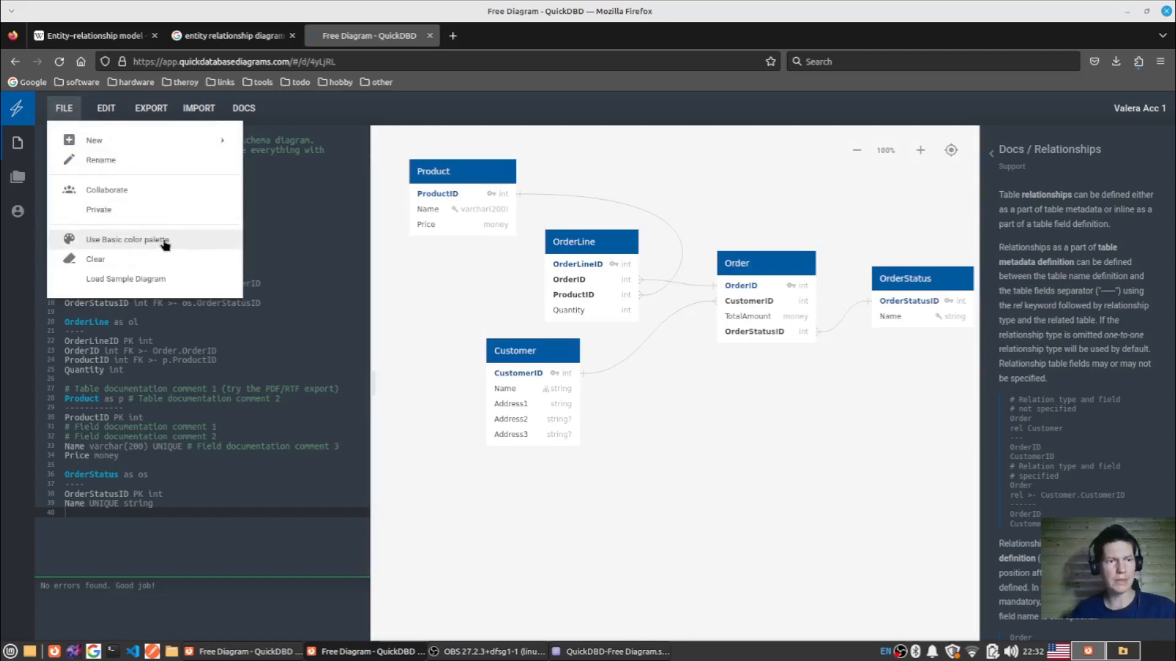
left_click(648, 159)
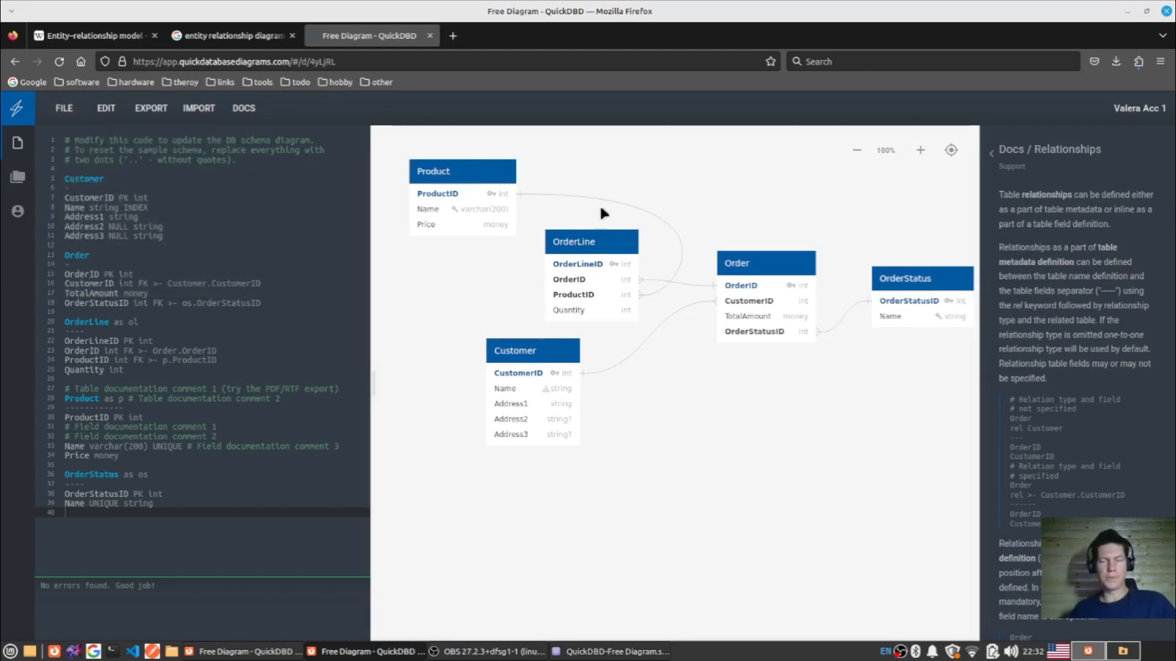